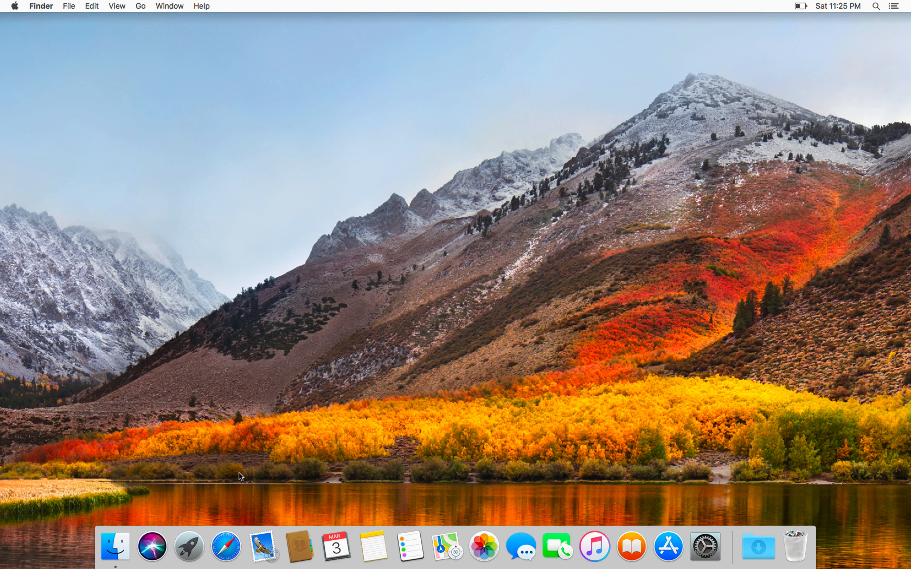
- Open Safari and go to smartcash.cc
click(226, 546)
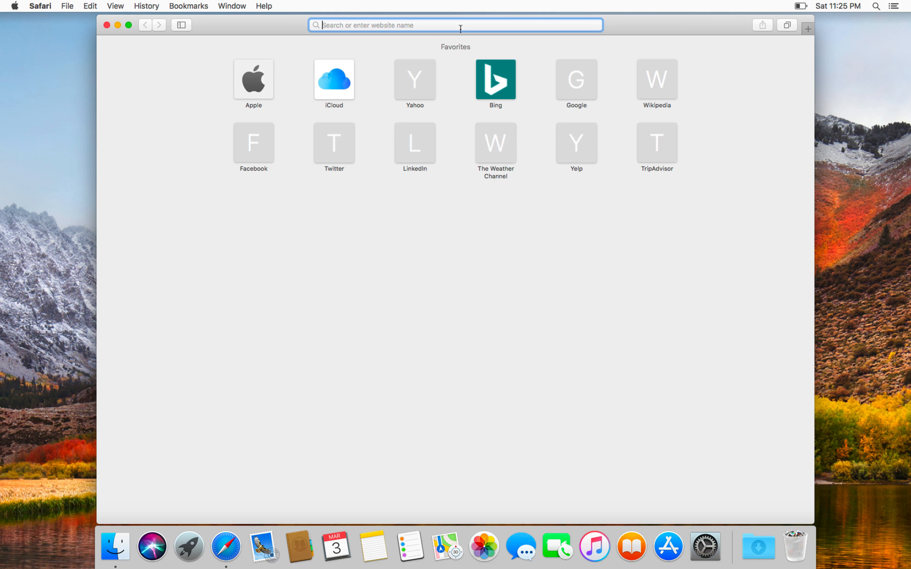
text(smartca)
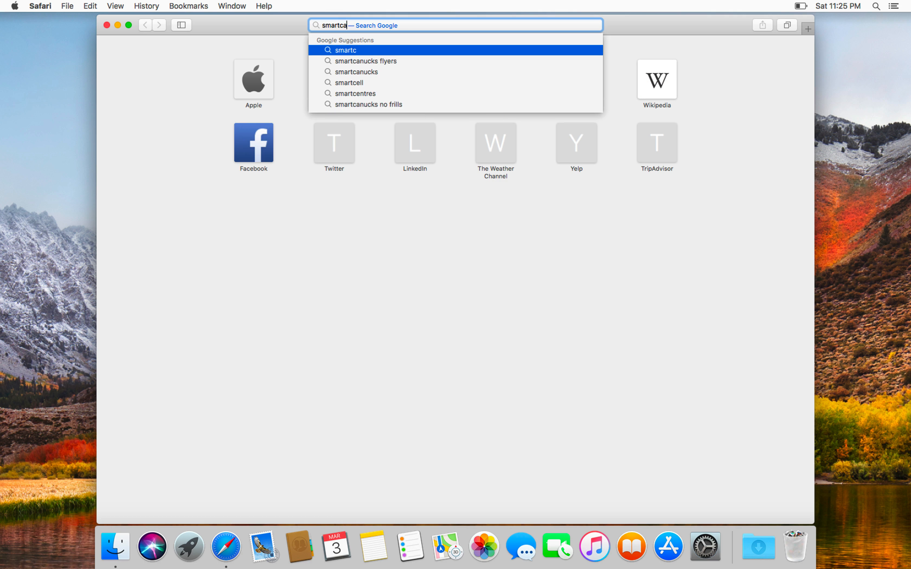
text(sh.cc)
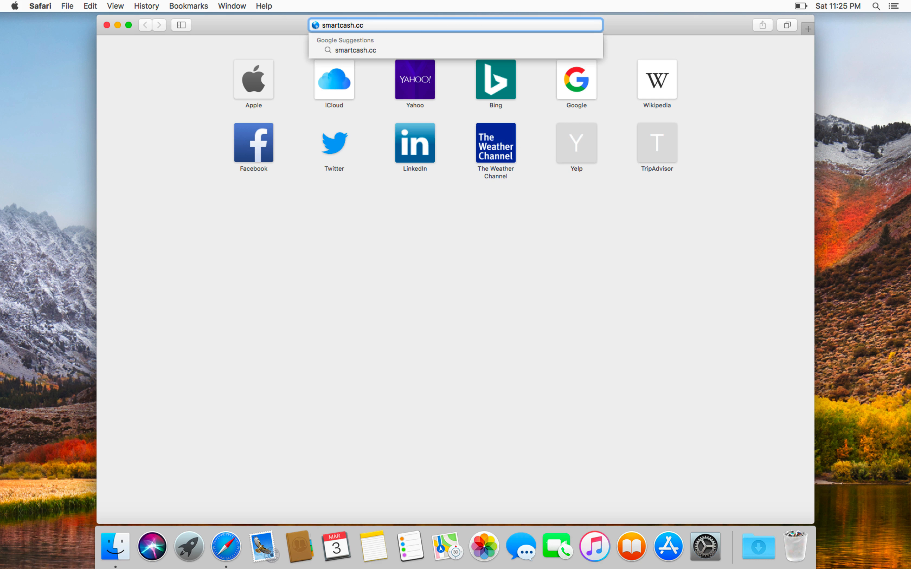
key(Return)
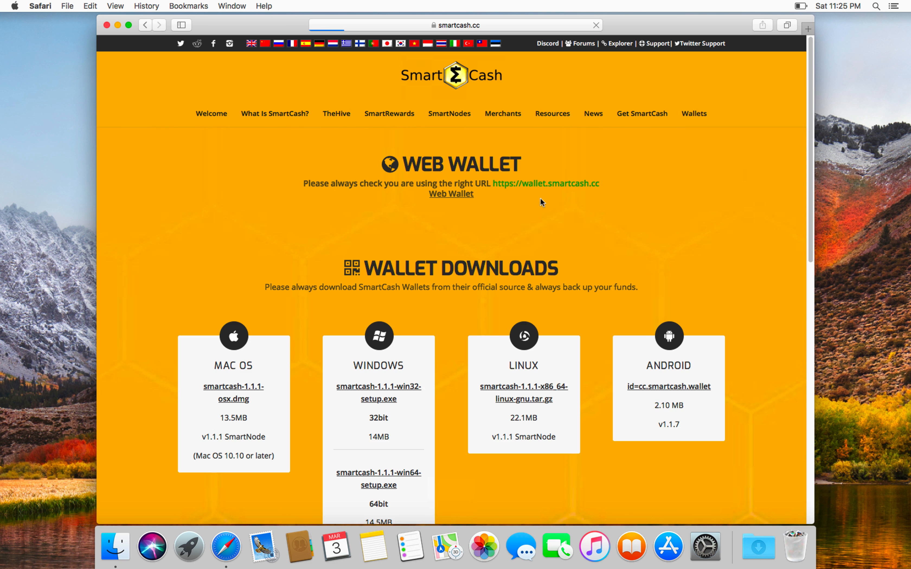
- Download the Mac OS wallet smartcash-1.1.1-osx.dmg and open the downloaded disk image
click(240, 397)
click(550, 333)
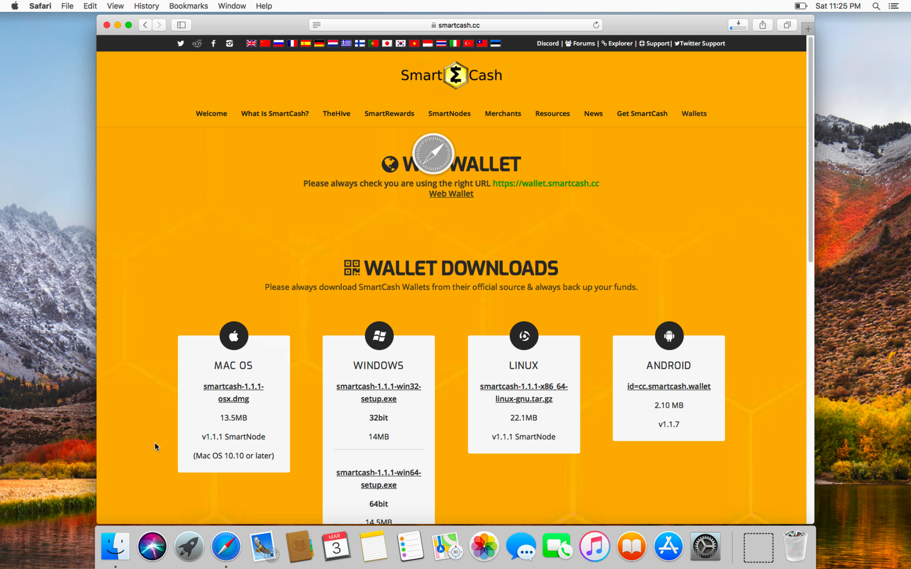
click(734, 24)
double_click(711, 69)
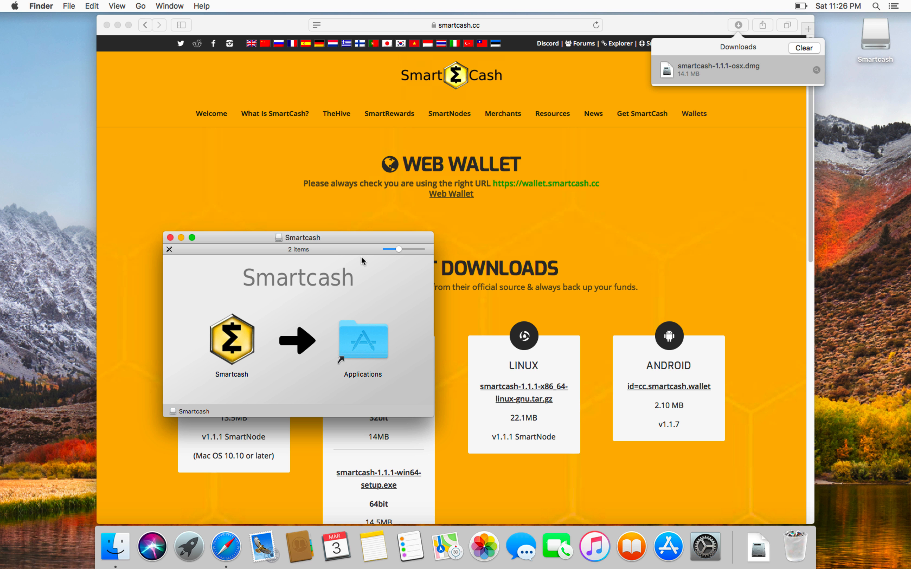
drag(338, 238, 410, 212)
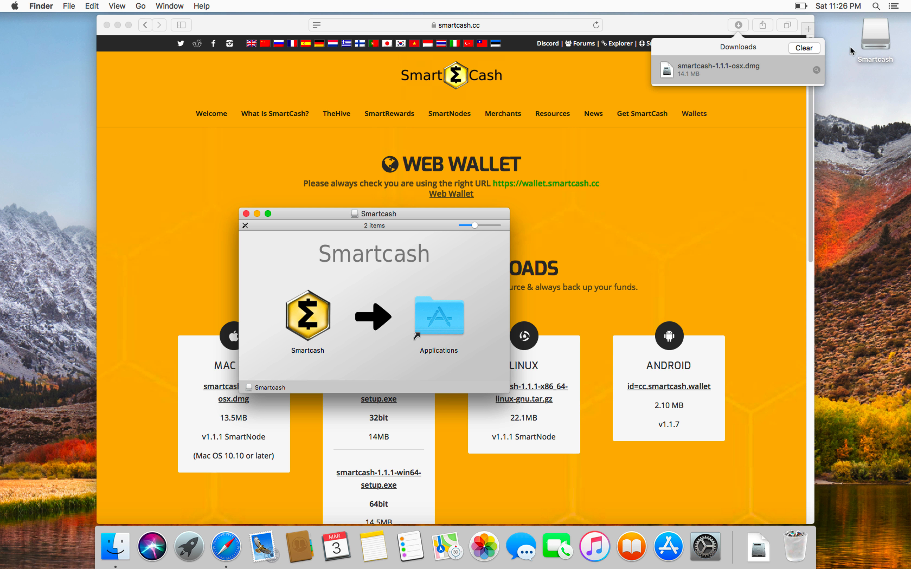
- Copy the Smartcash app from the mounted disk image into the Applications folder
click(875, 34)
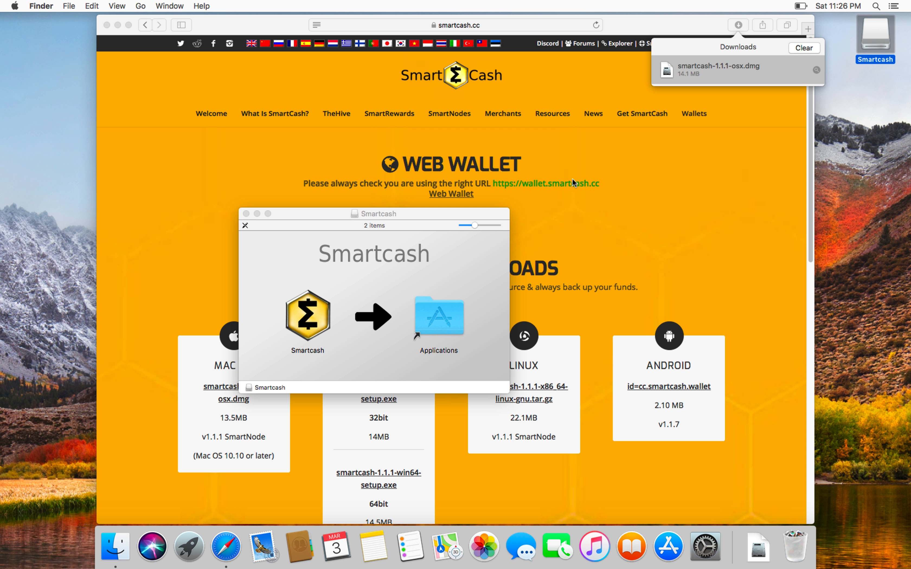
click(396, 255)
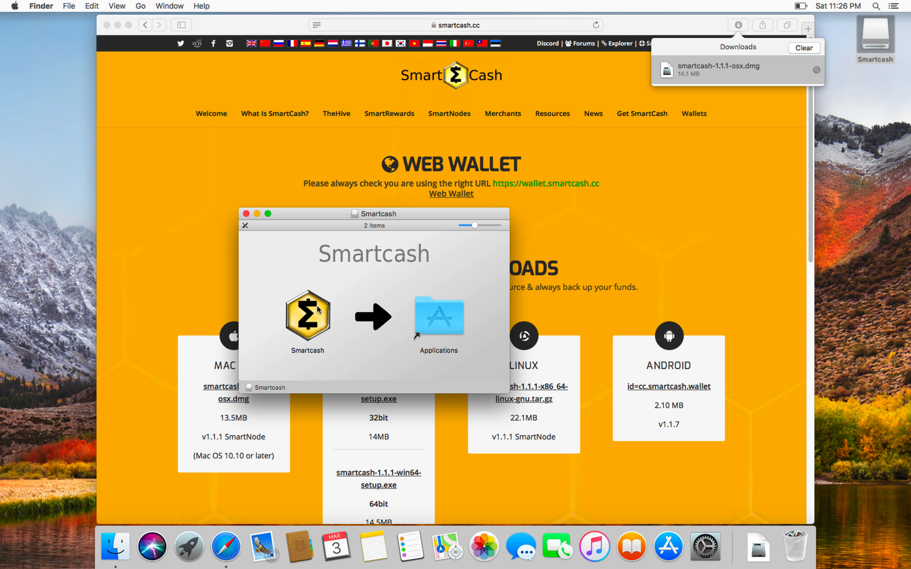
drag(312, 311, 438, 297)
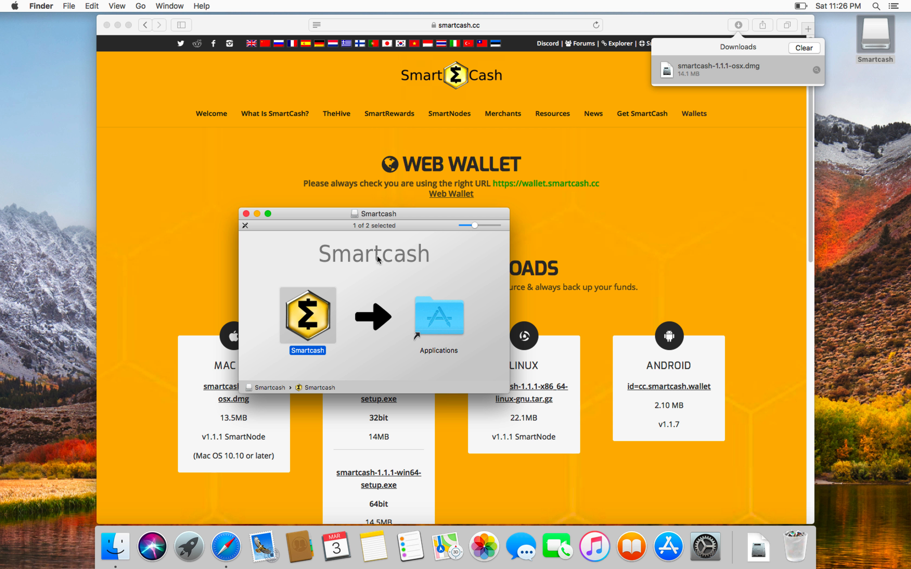
click(392, 257)
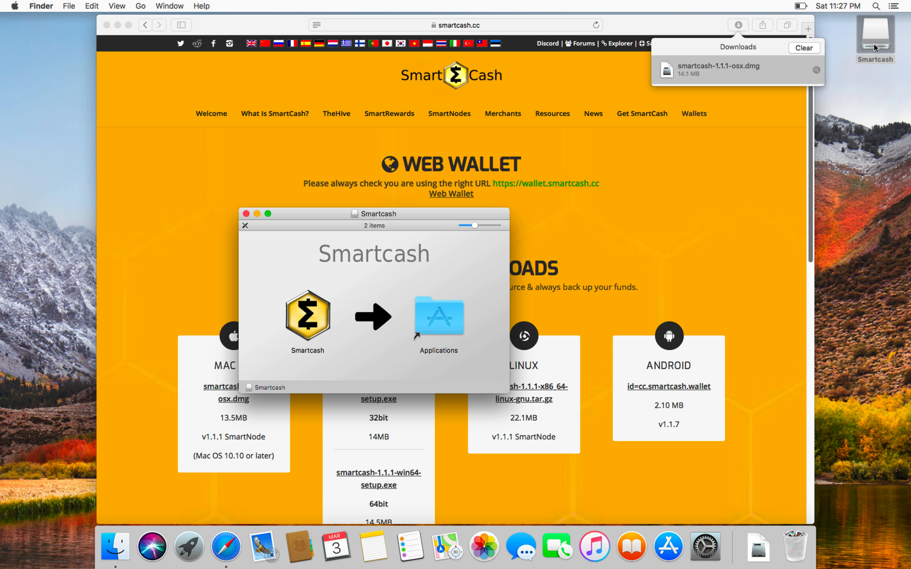
- Eject the Smartcash disk with its window closed, and clear Safari's downloads list
drag(871, 49, 850, 406)
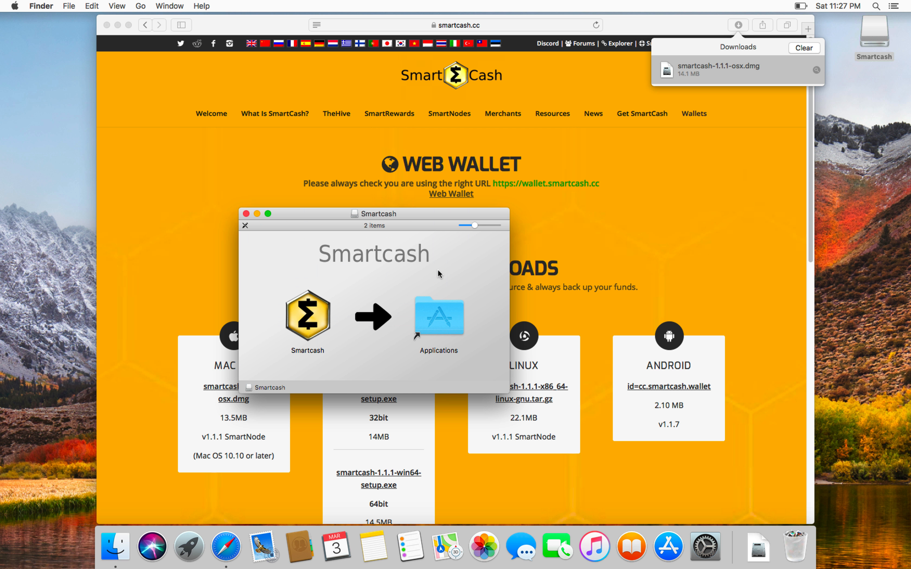
key(super+w)
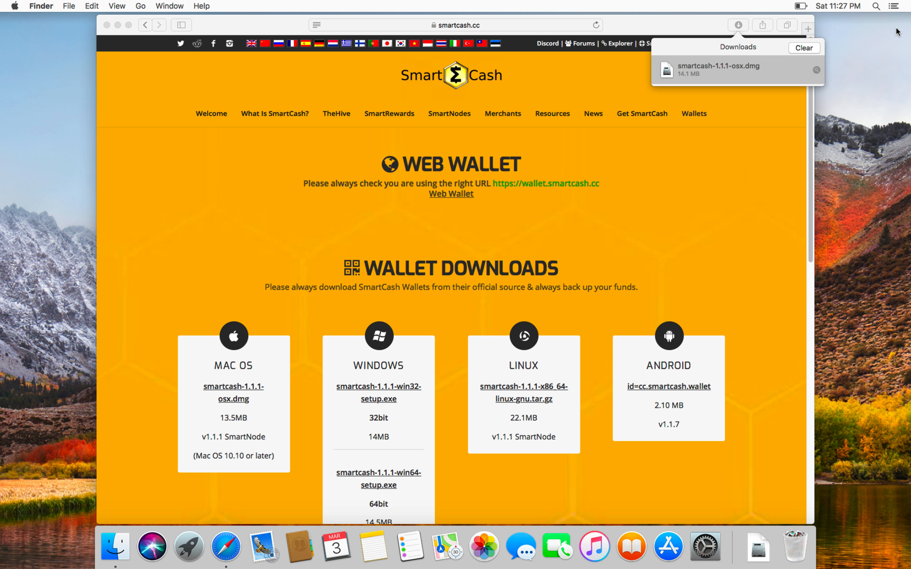
click(808, 51)
click(805, 47)
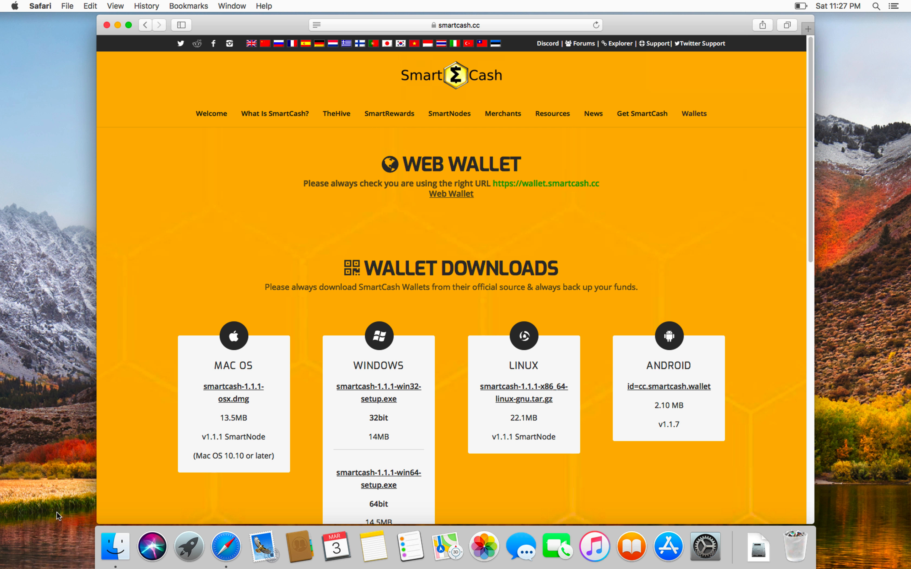
- Try to launch Smartcash from the Applications folder in Finder and dismiss the unidentified developer alert
click(114, 547)
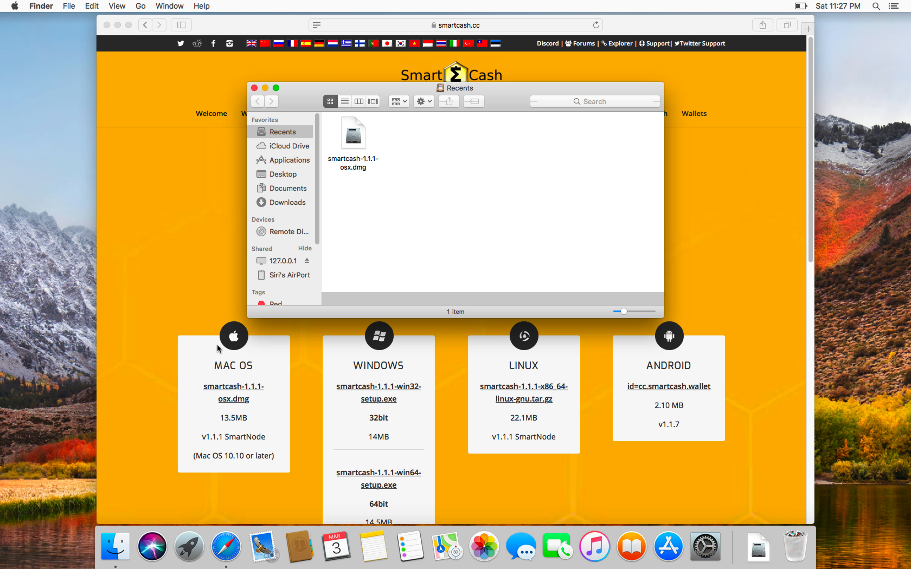
click(289, 160)
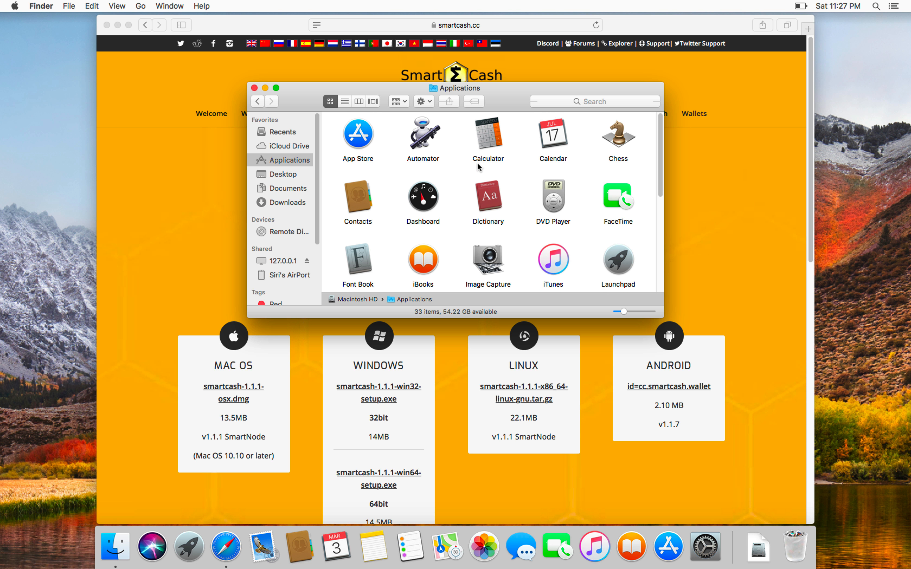
scroll(478, 164, down, 10)
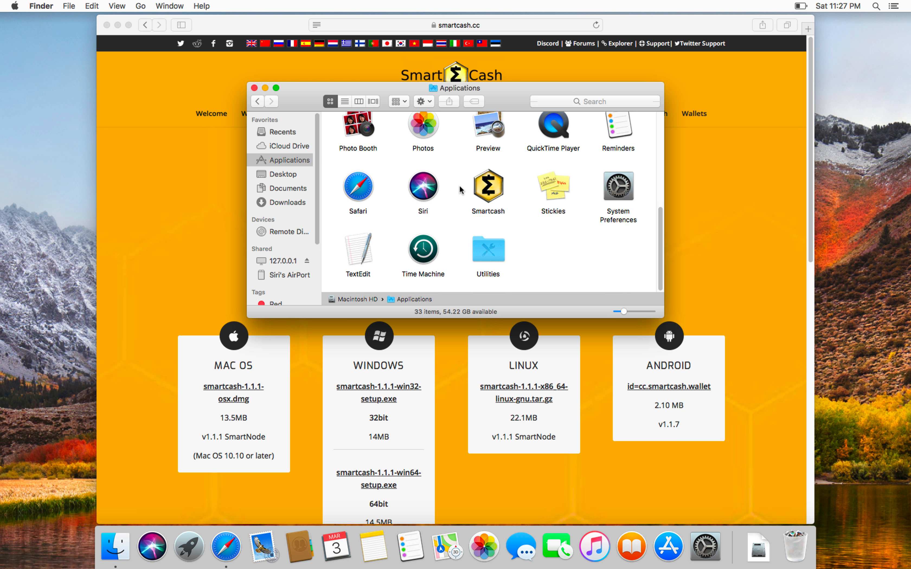
double_click(495, 185)
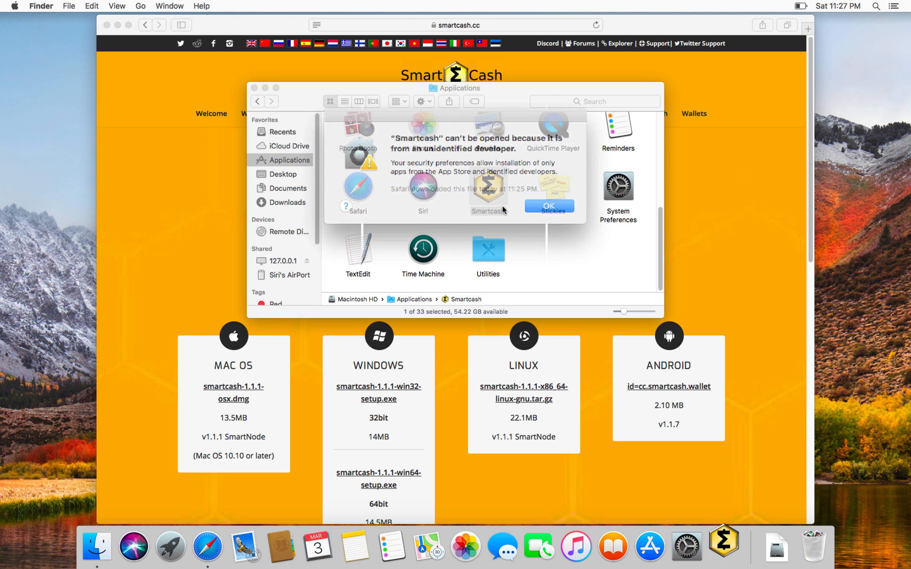
click(529, 202)
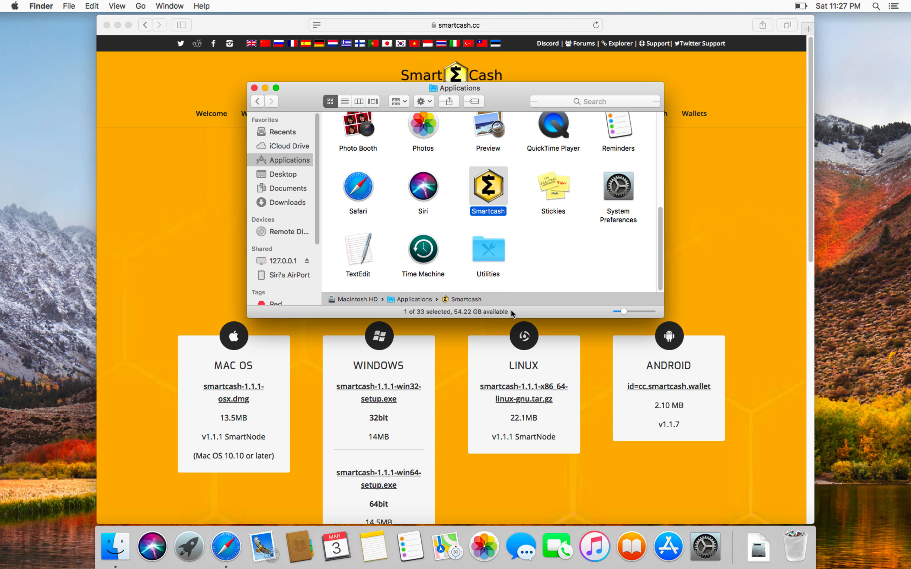
- In System Preferences, allow the blocked Smartcash app to open anyway under Security & Privacy and confirm opening it
click(702, 550)
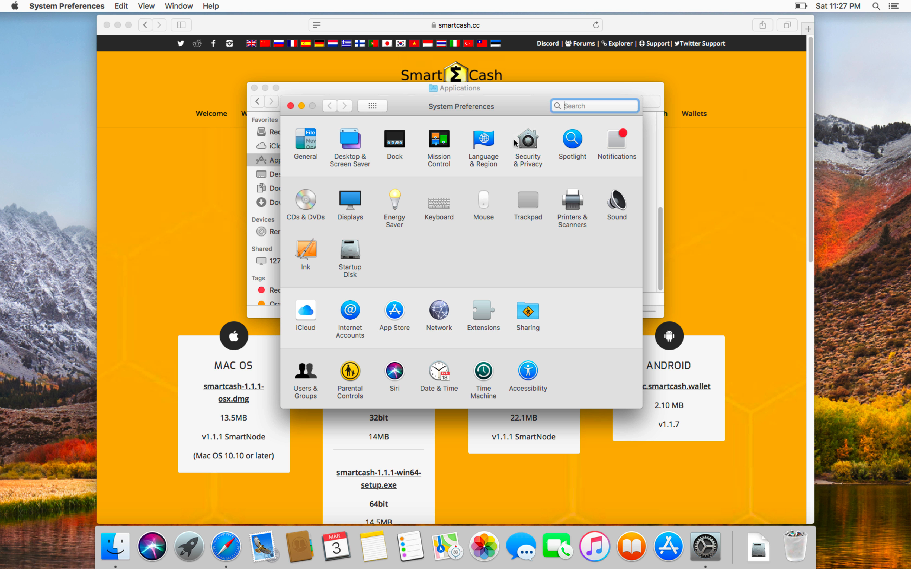
click(517, 138)
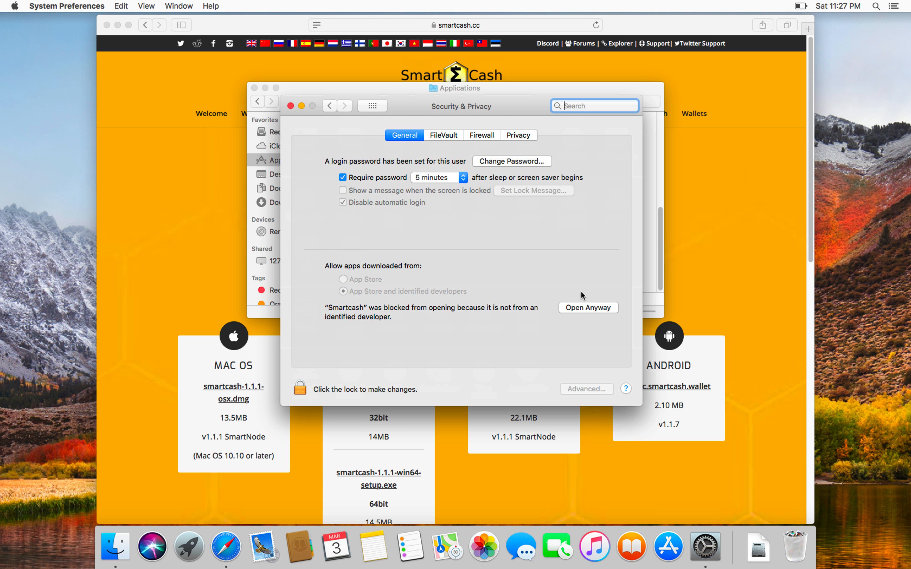
click(583, 308)
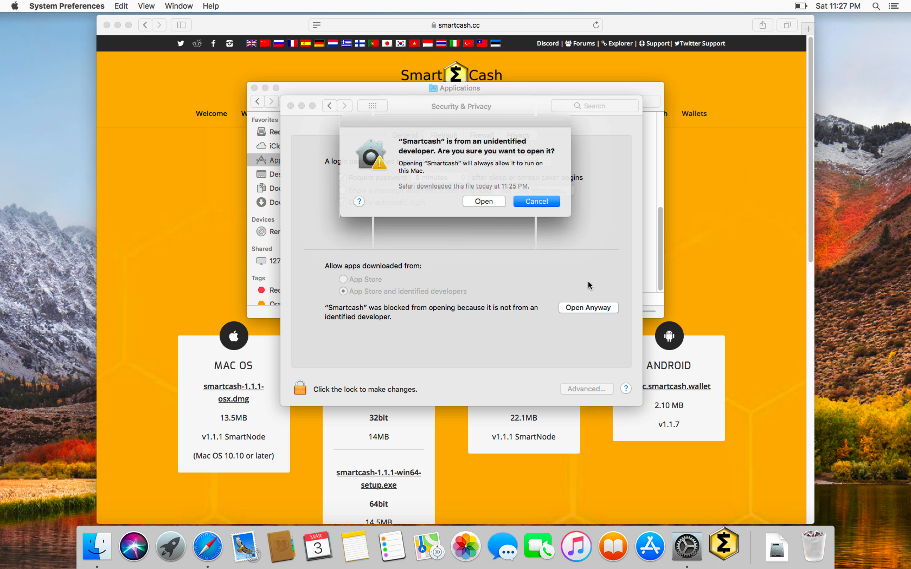
click(485, 201)
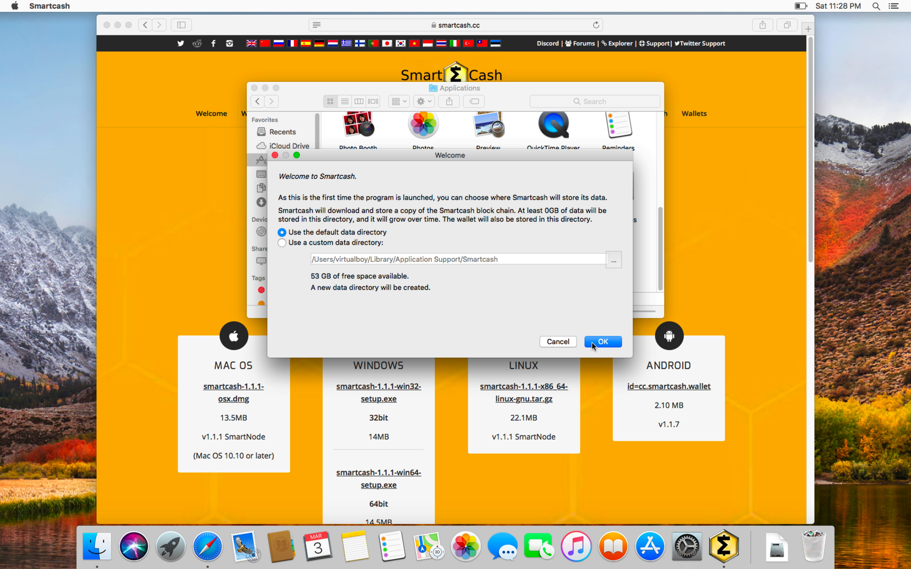
- Accept the default data directory for Smartcash, let the wallet start, and quit it
click(600, 341)
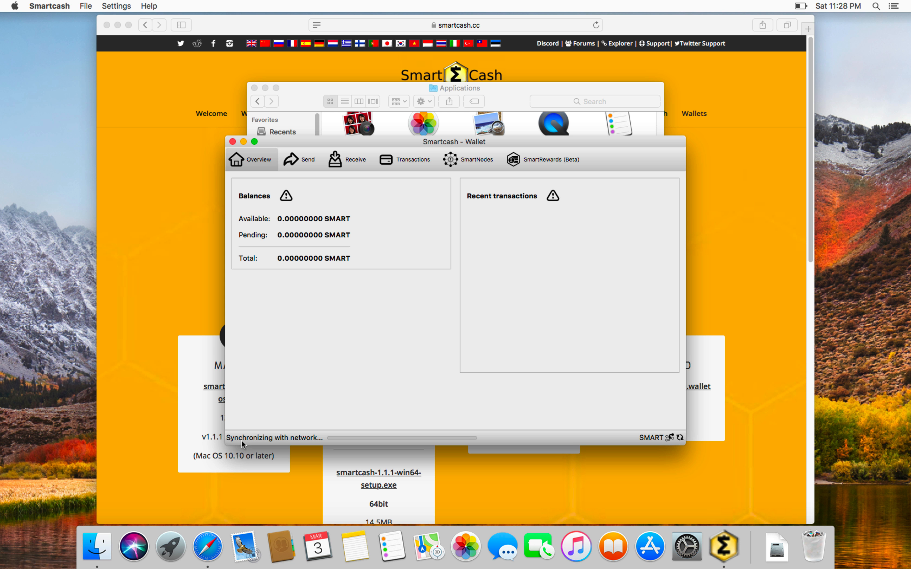
mouse_move(243, 441)
mouse_move(295, 437)
key(super+q)
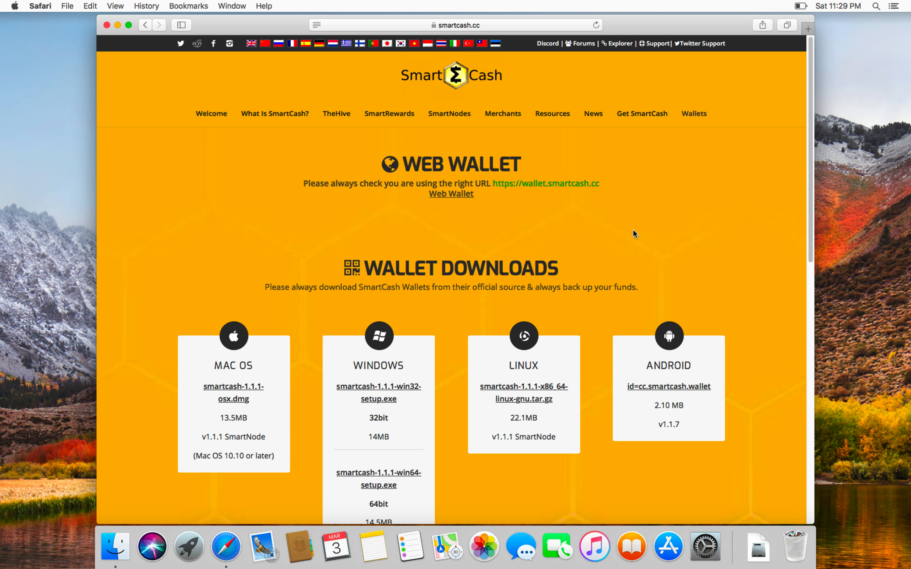
- Download the blockchain Bootstrap file from the SmartCash wallets page and show its download progress
scroll(633, 231, down, 15)
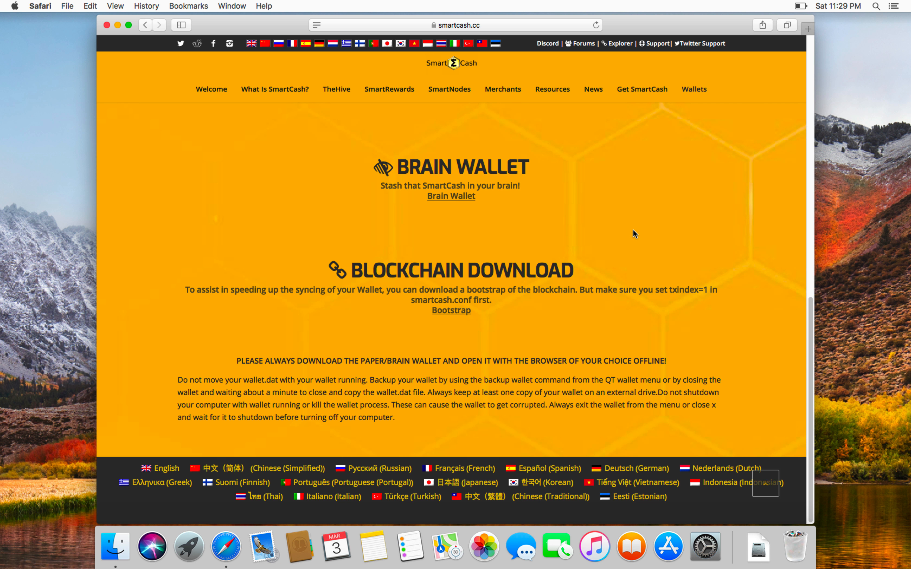
click(458, 312)
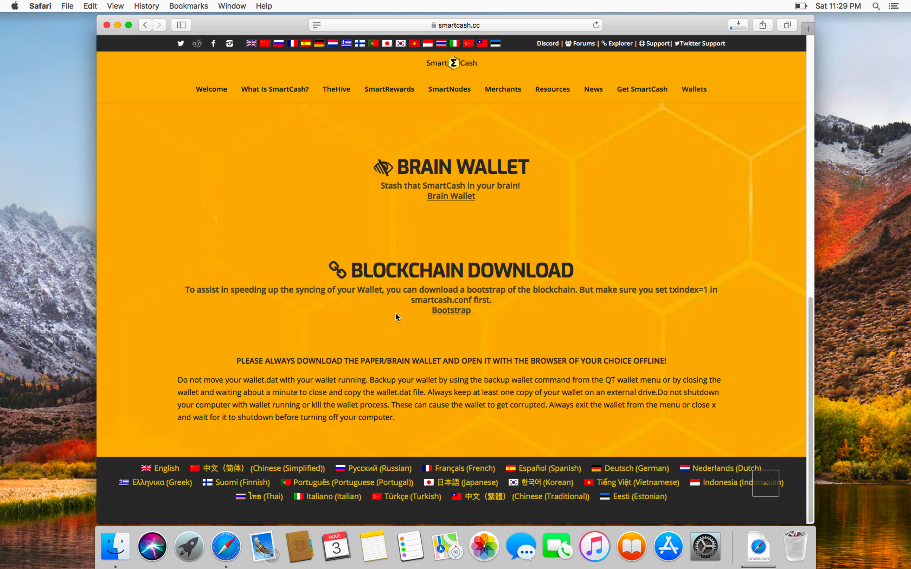
click(762, 542)
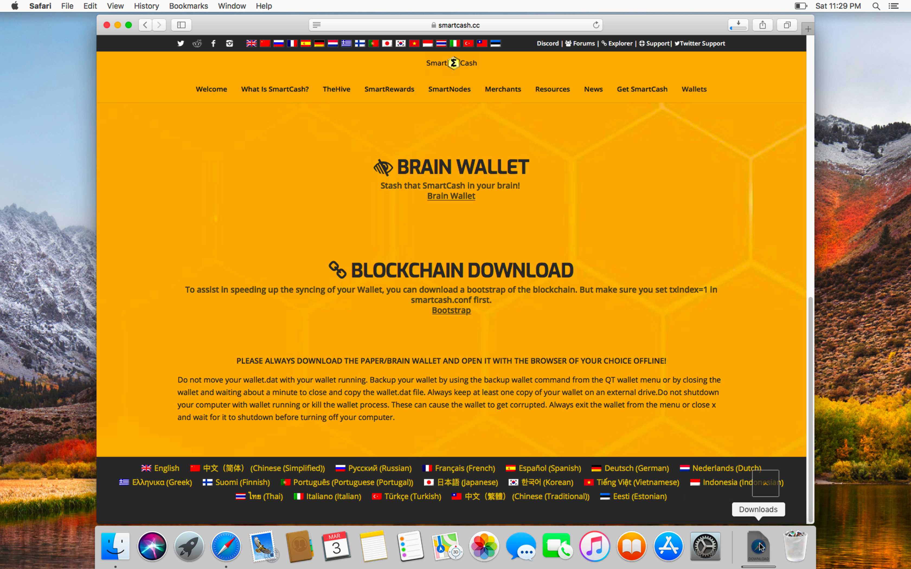
click(741, 240)
click(739, 25)
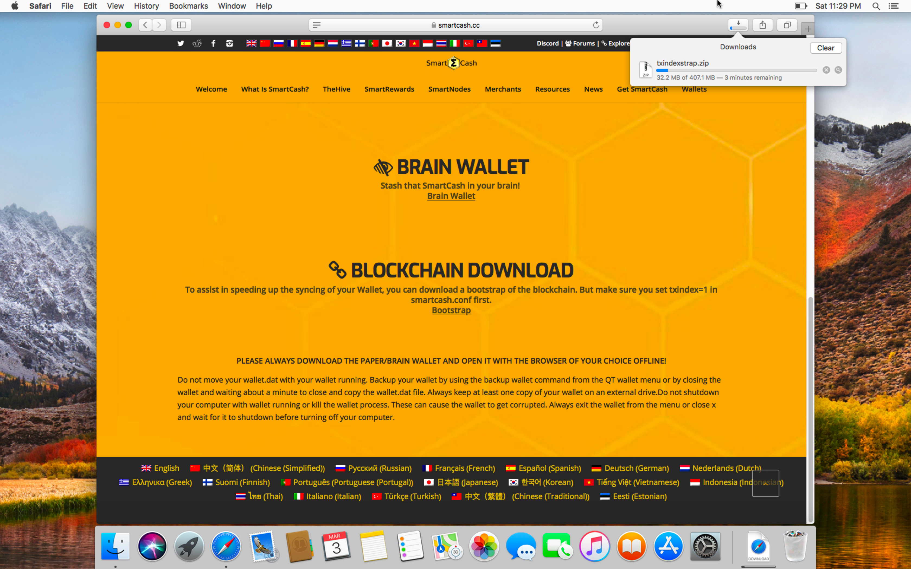
mouse_move(686, 4)
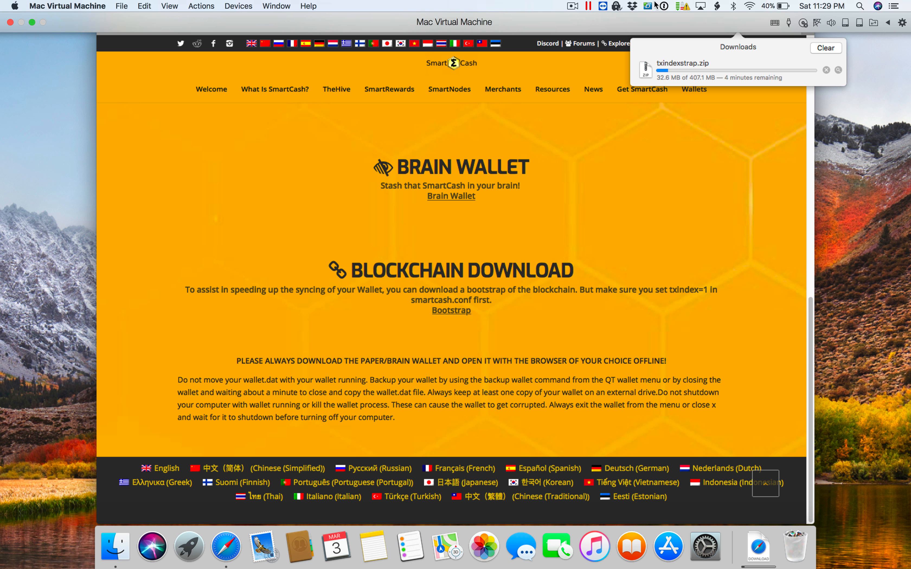
click(573, 6)
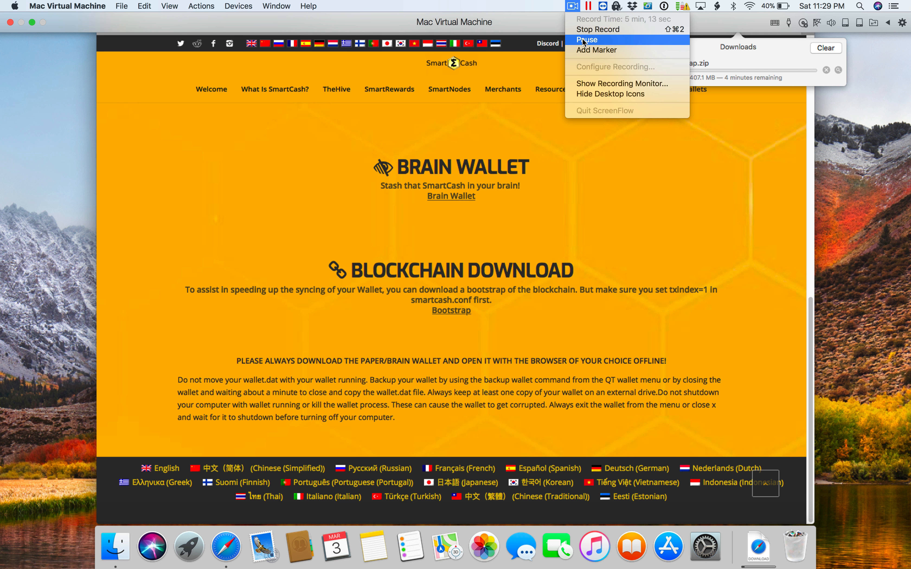
click(585, 29)
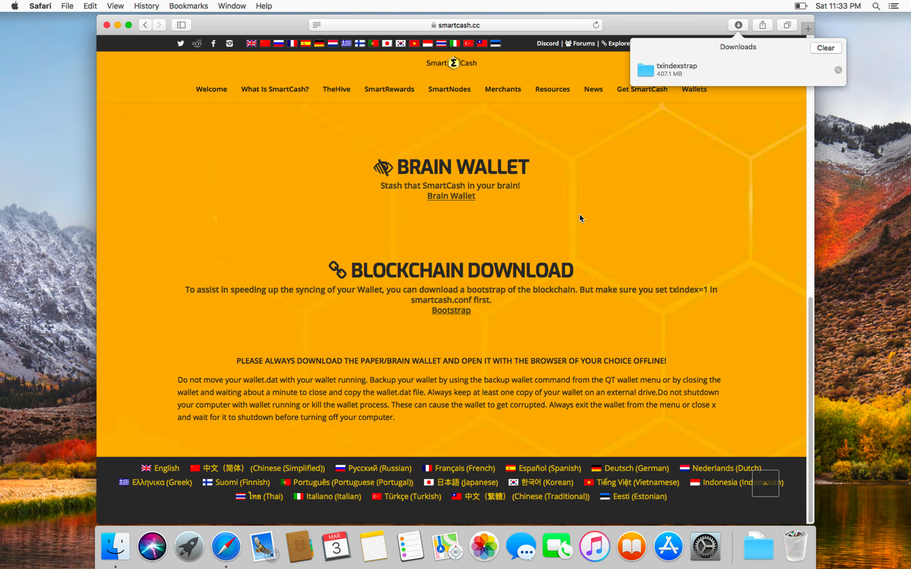
- Open the smartcash.freshdesk.com article "Using the bootstrap to speedup sync when upgrade wallet" in a new browser tab
key(super+t)
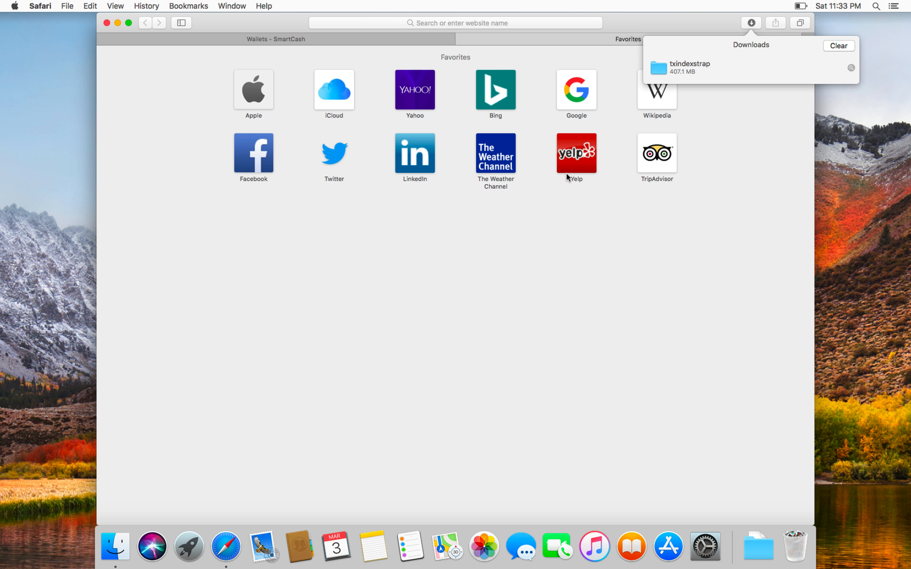
click(484, 24)
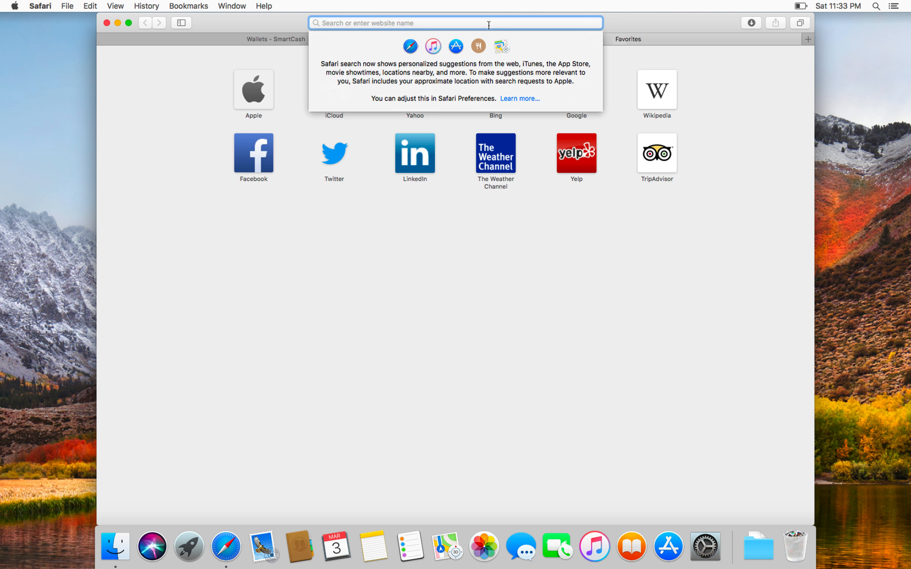
key(super+v)
key(Return)
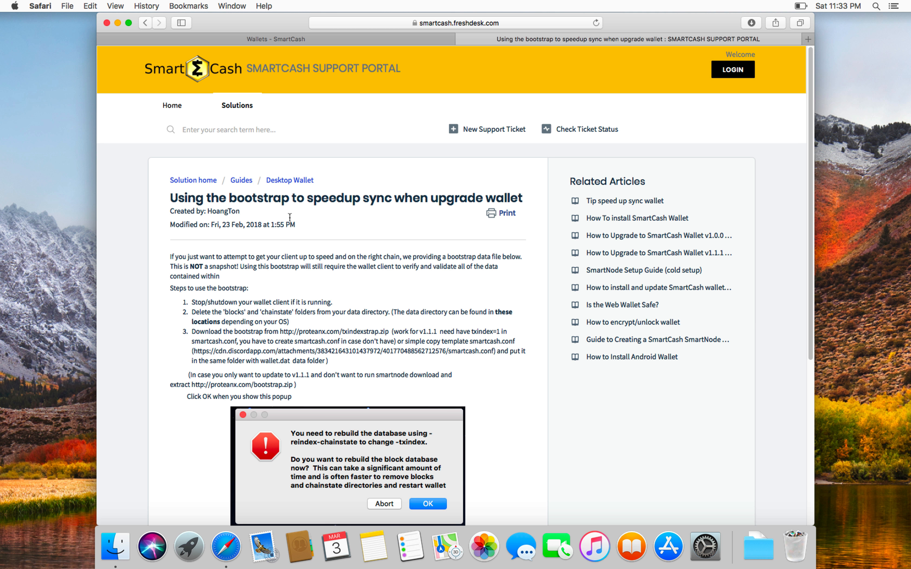
- Read through the bootstrap instructions, then switch to Finder and go to the folder ~/Library/Application Support/Smartcash
scroll(290, 217, down, 7)
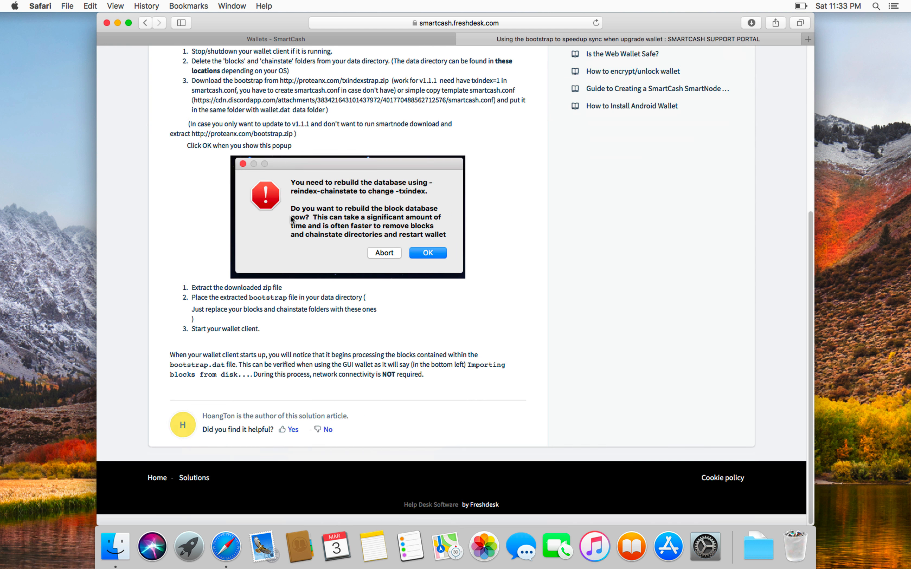
scroll(292, 219, up, 2)
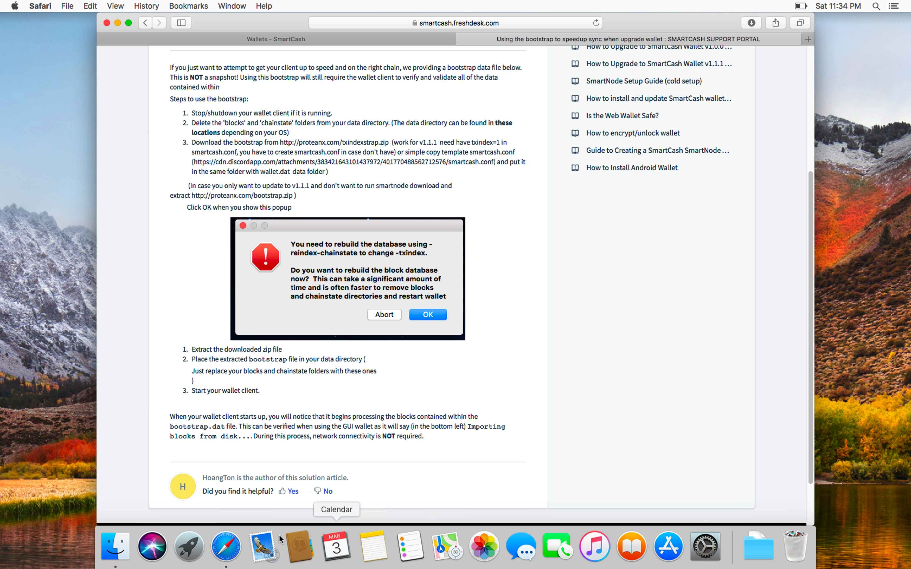
click(116, 546)
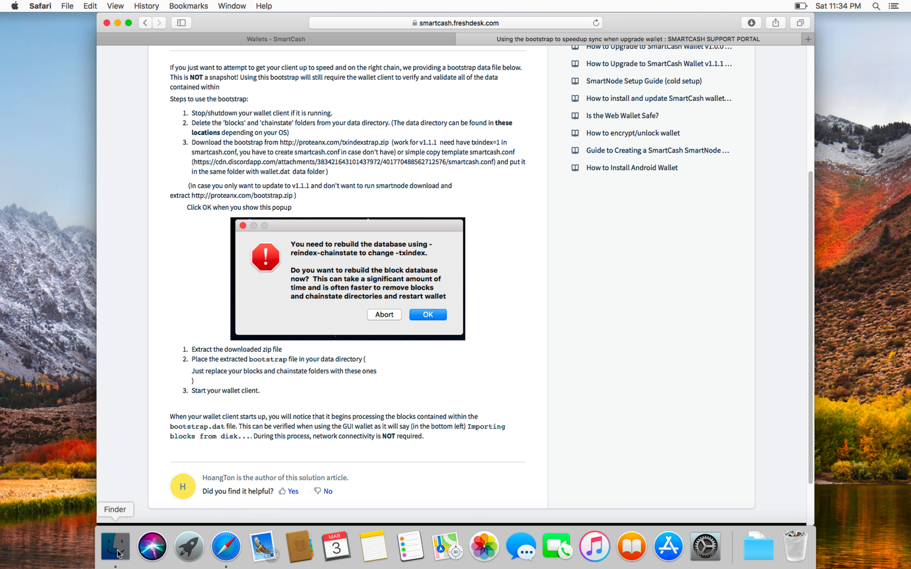
click(141, 6)
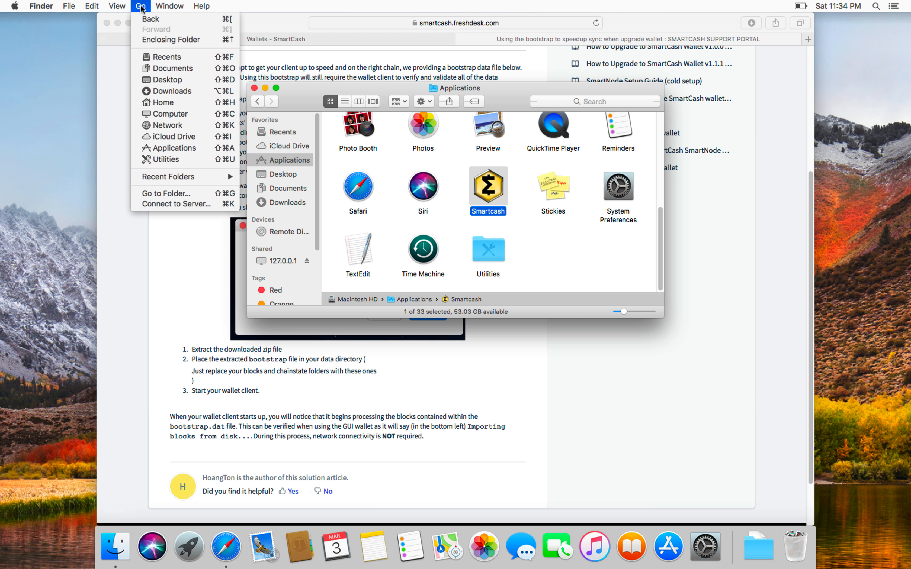
click(156, 194)
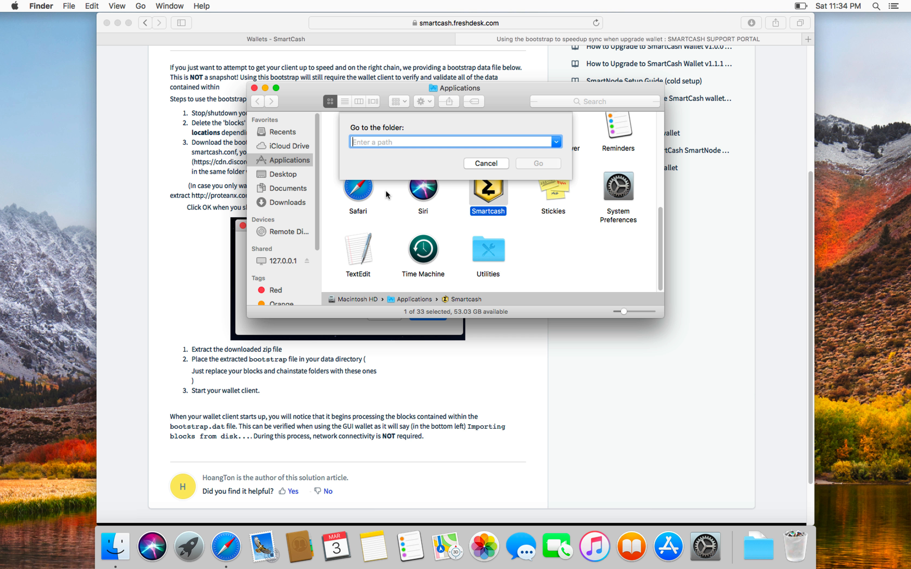
text(~/)
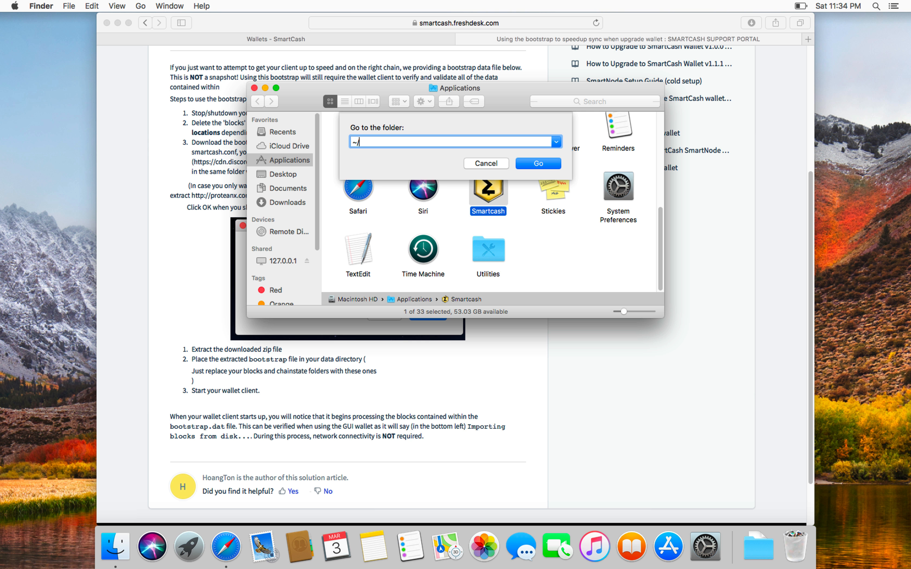
text(Applic)
key(BackSpace)
key(BackSpace)
key(BackSpace)
key(BackSpace)
key(BackSpace)
key(BackSpace)
text(Library/)
text(Application Support)
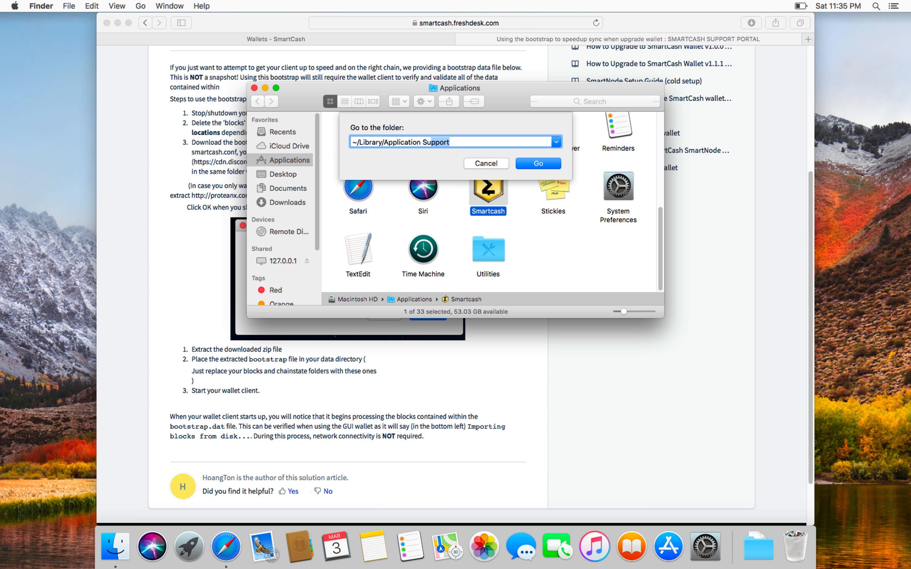
key(Right)
text(/Smartcash)
key(Return)
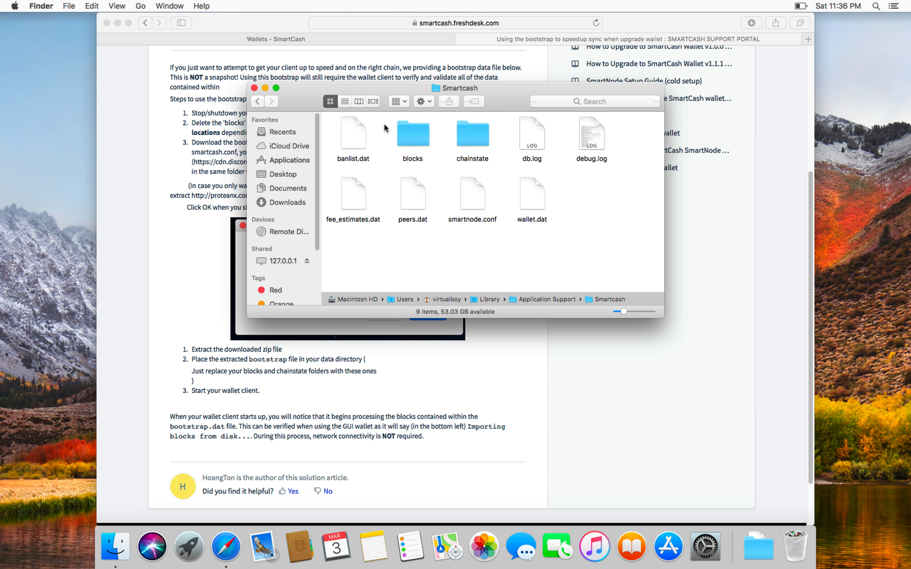
- Replace the blocks and chainstate folders in the Smartcash data folder with the ones from the downloaded txindexstrap folder
drag(381, 118, 478, 136)
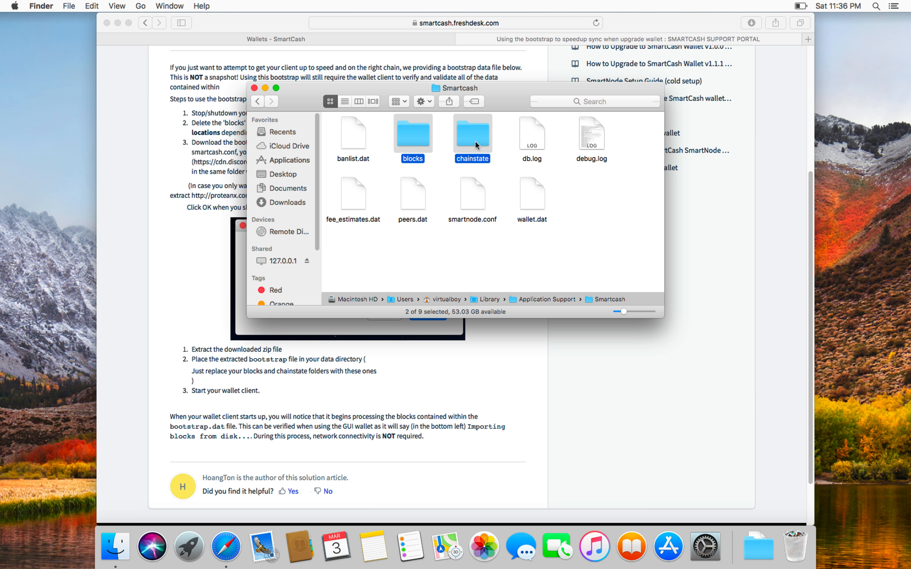
key(super+BackSpace)
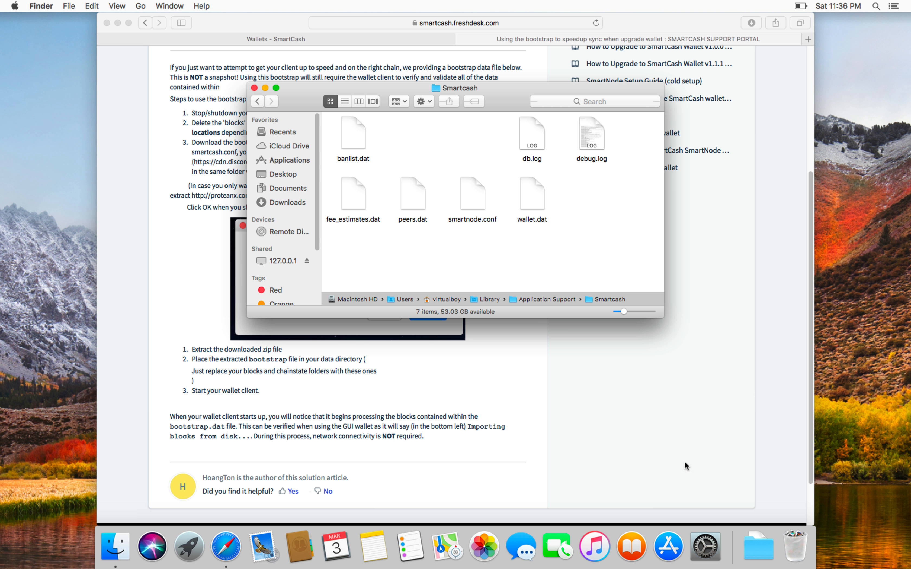
click(755, 542)
click(758, 512)
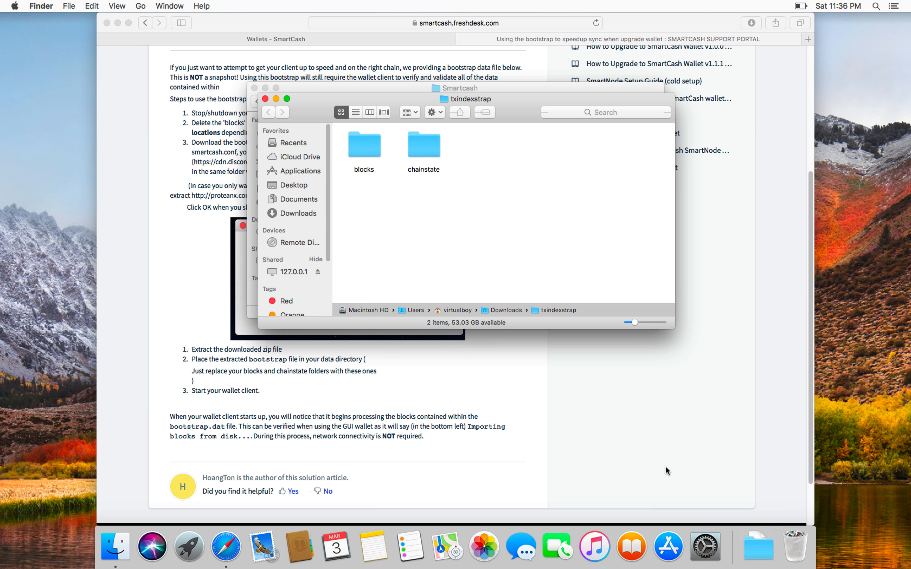
drag(628, 101, 772, 237)
drag(689, 292, 421, 136)
click(606, 191)
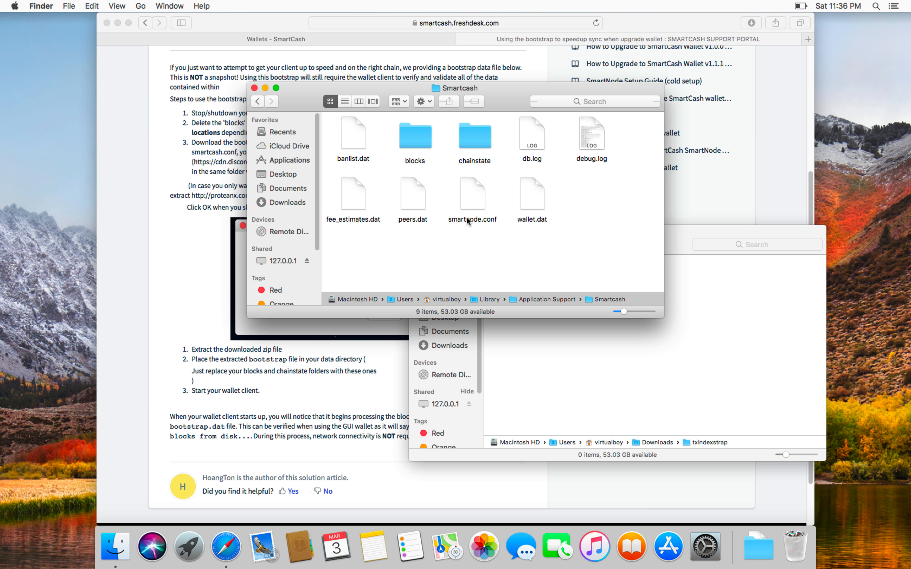
- Switch to TextEdit with a blank document and check in its preferences that new documents use the Plain text format
key(super+space)
text(te)
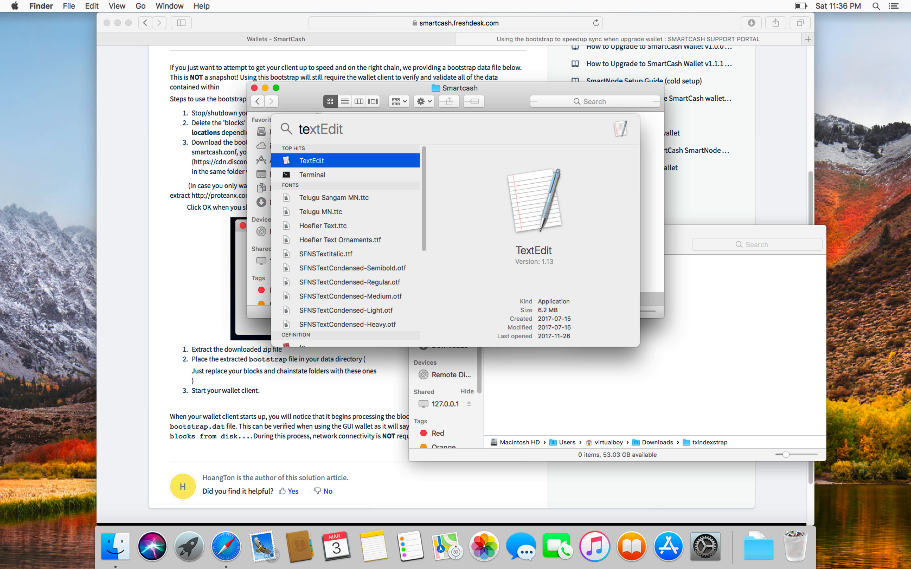
key(Return)
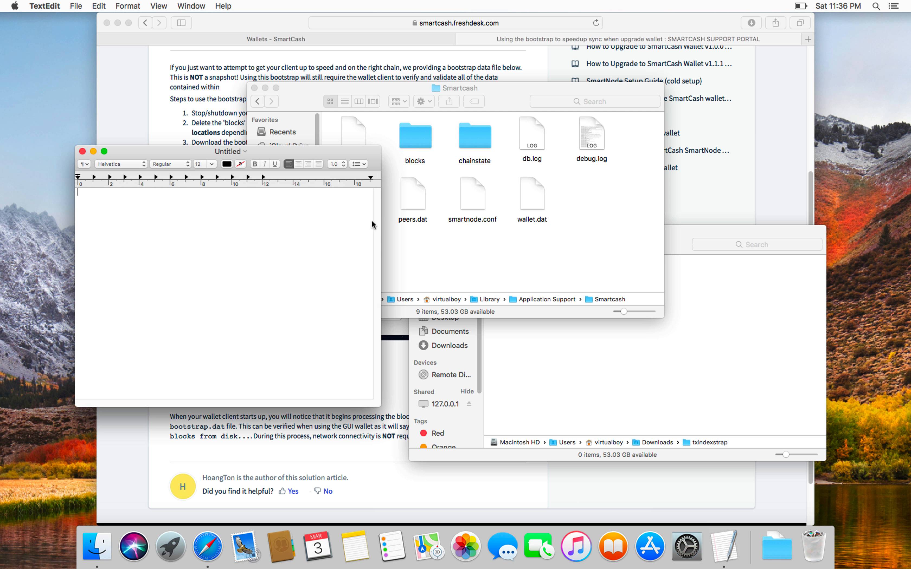
drag(171, 151, 165, 282)
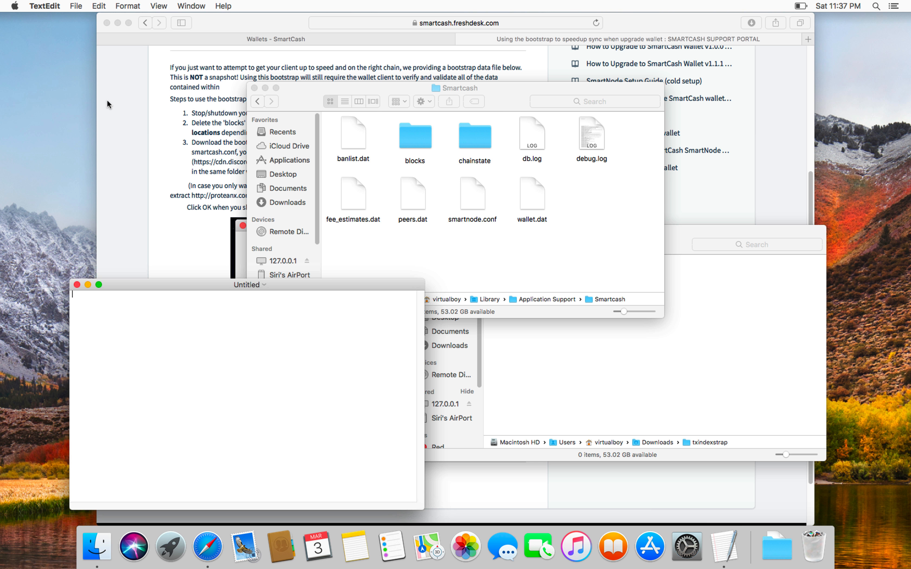
click(48, 6)
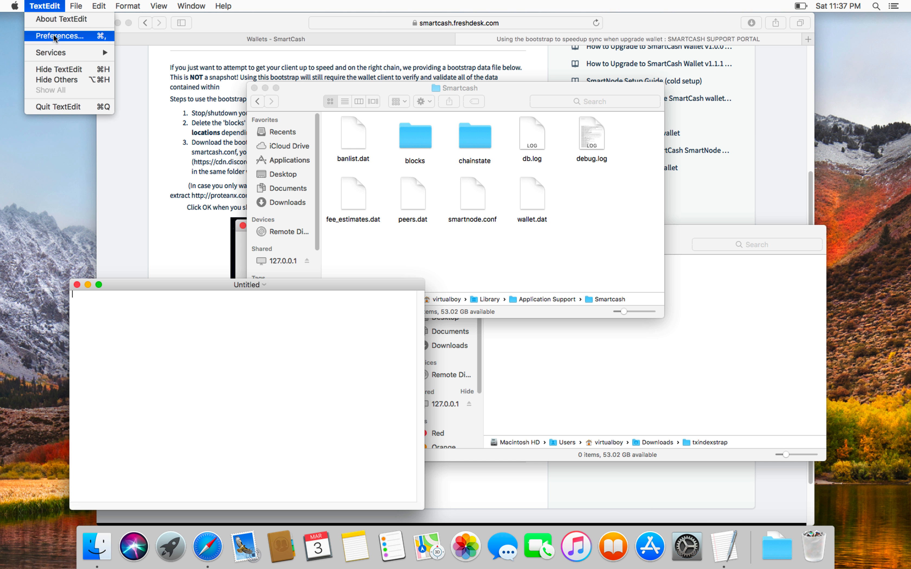
click(53, 35)
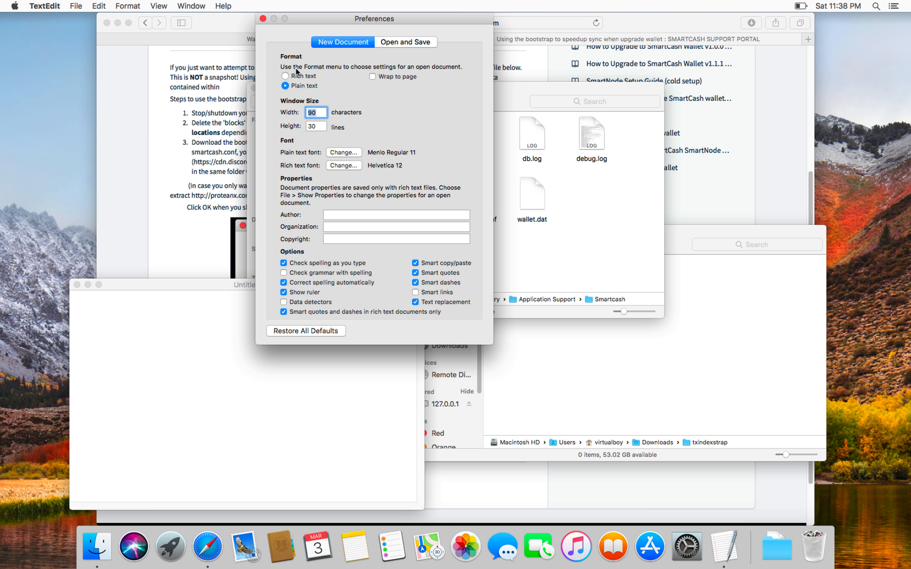
click(263, 19)
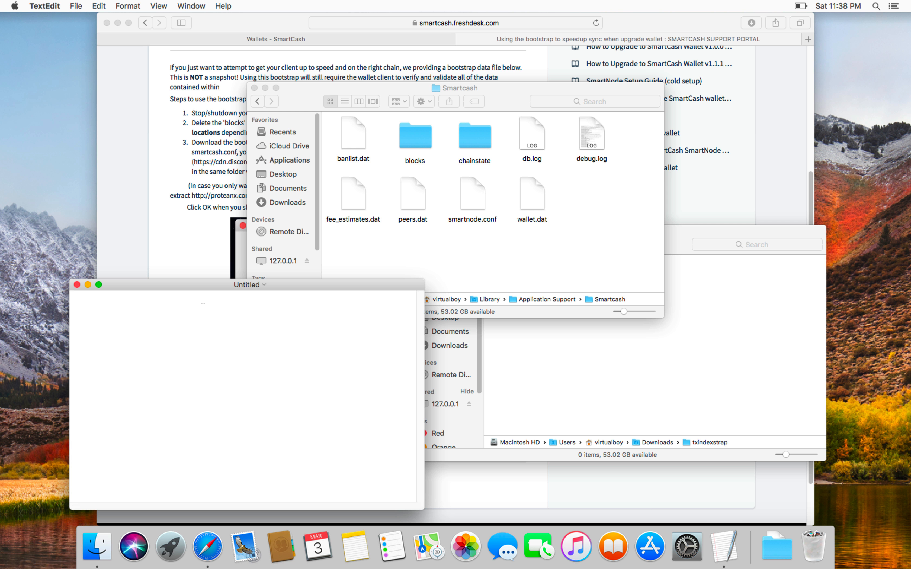
- Enter txindex=1 in the blank document and save it to the Desktop as smartcash.conf
text(txindex=1)
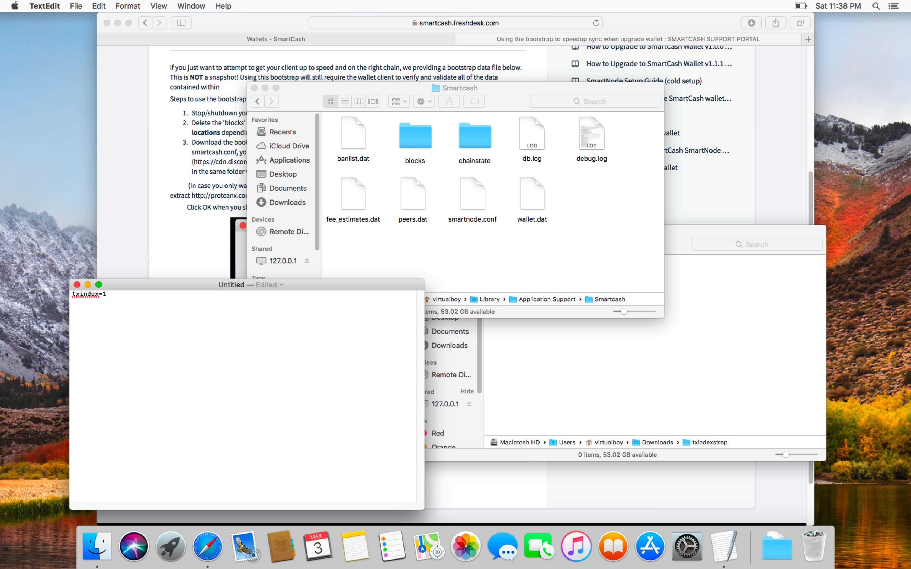
click(76, 5)
click(89, 66)
drag(234, 278, 295, 177)
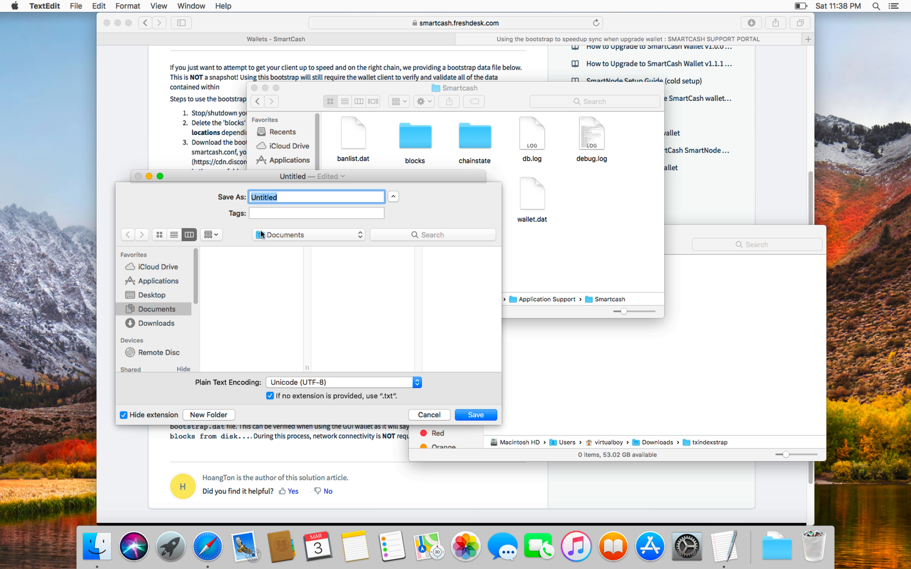
click(289, 235)
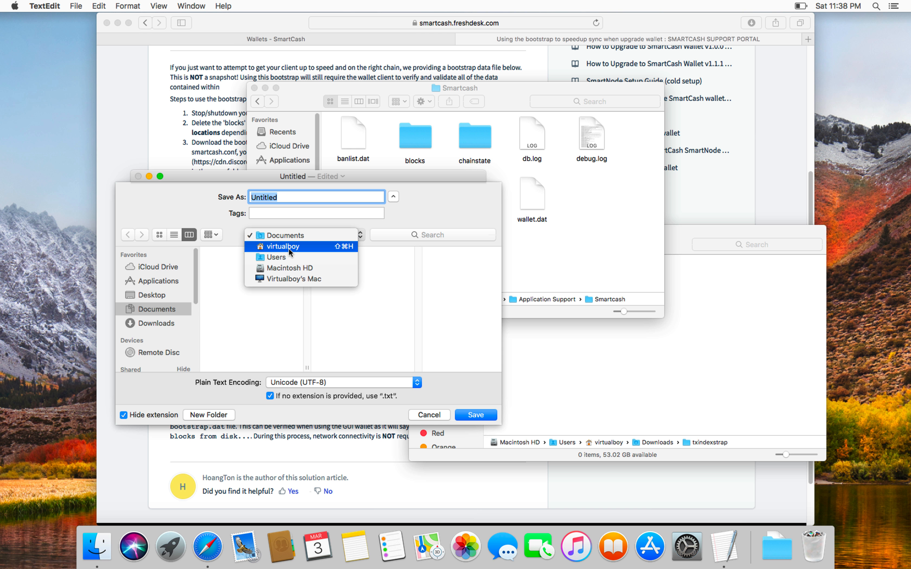
click(289, 249)
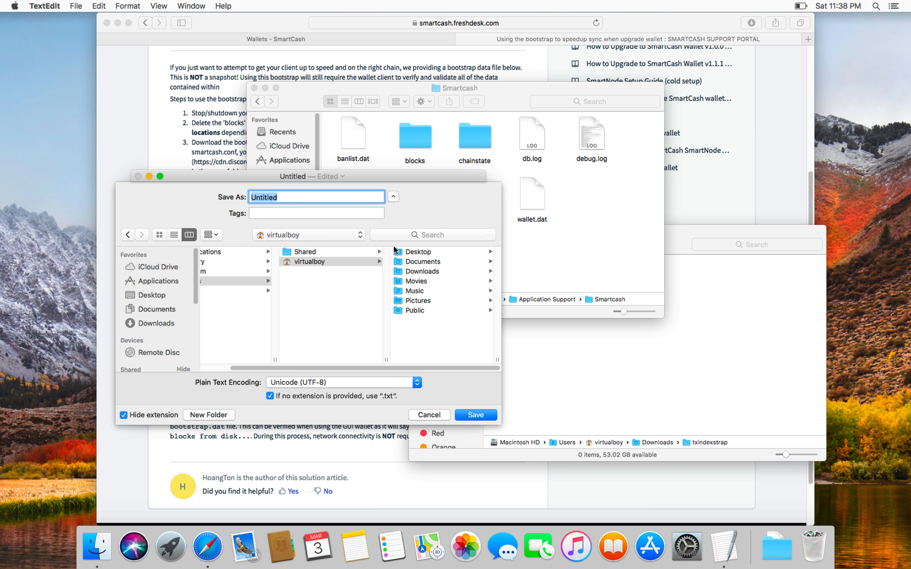
click(407, 250)
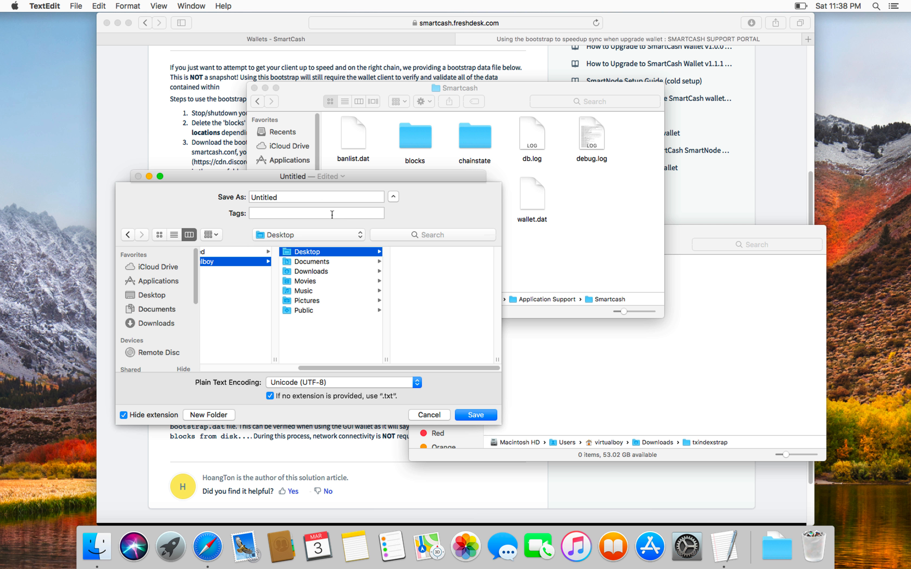
click(318, 196)
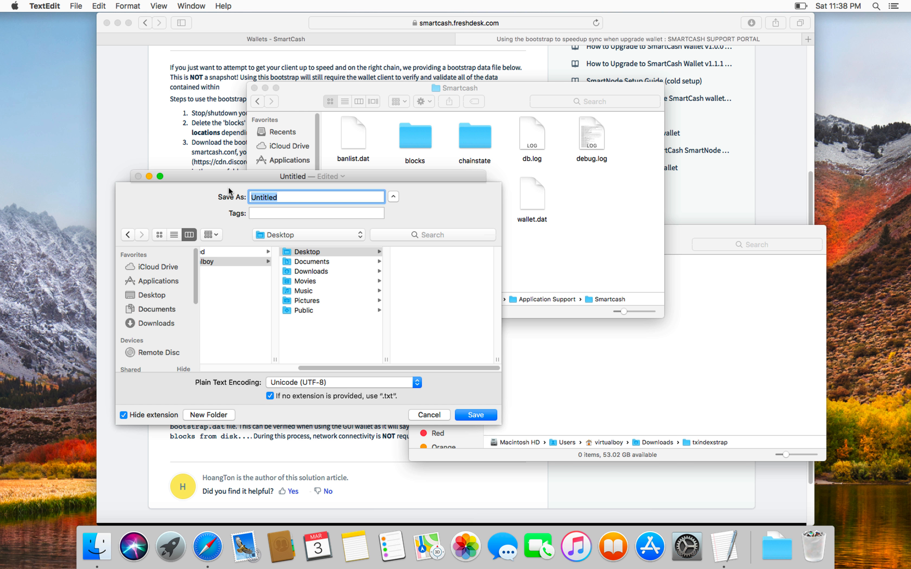
text(smartcash.conf)
click(474, 416)
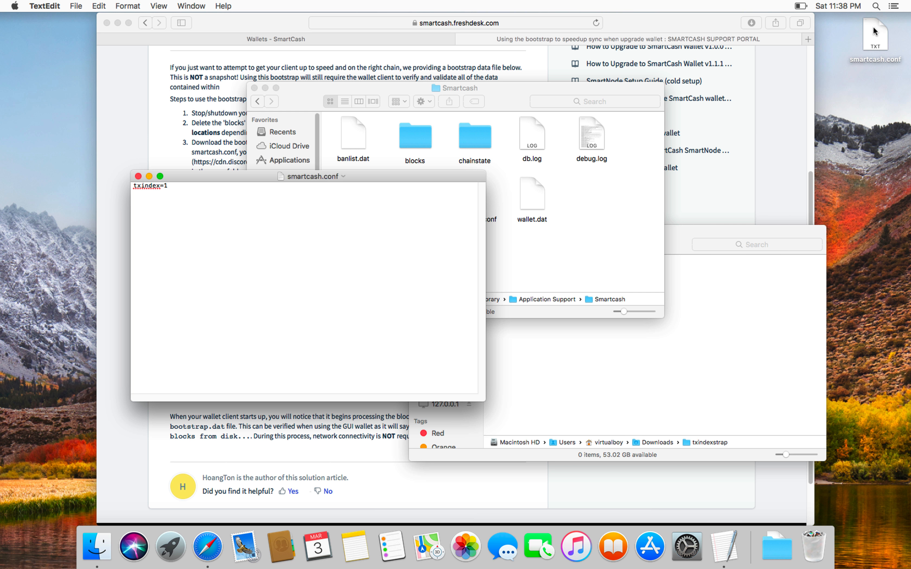
- Move smartcash.conf from the desktop into the Smartcash data folder, close the text document, and show Applications in the txindexstrap Finder window
drag(875, 32, 596, 194)
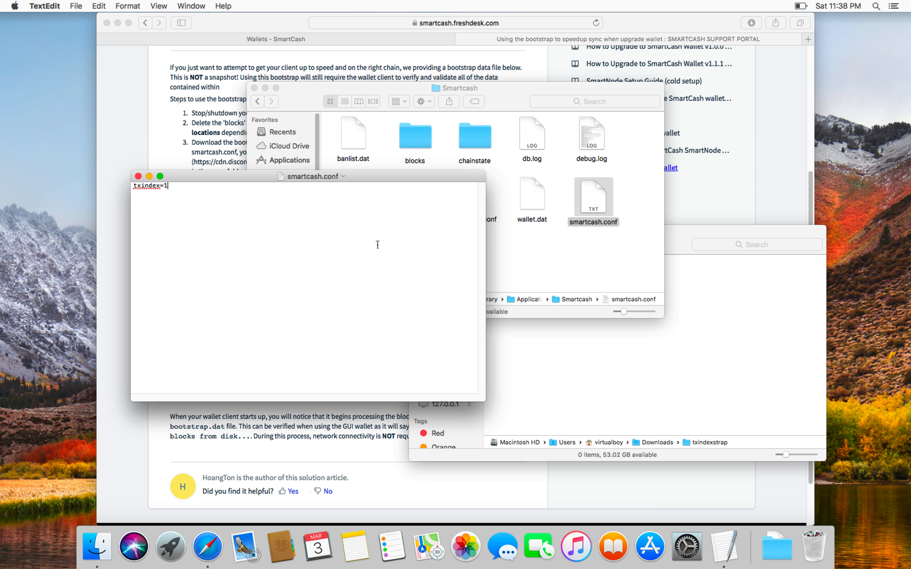
key(super+w)
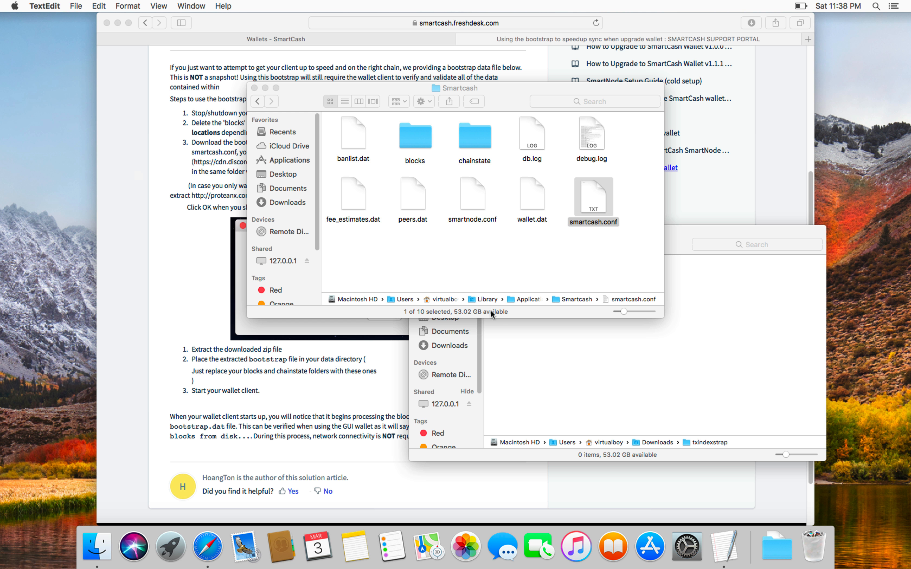
click(559, 369)
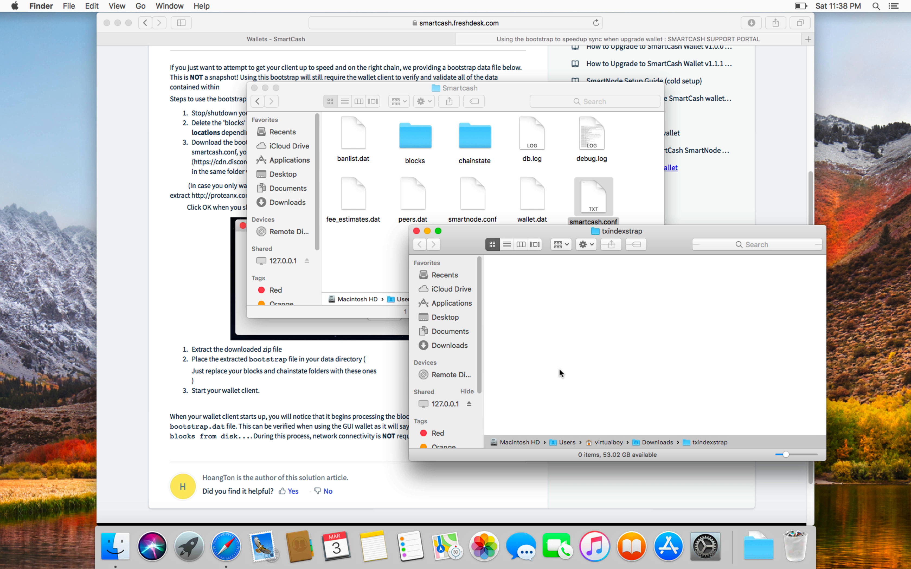
click(454, 304)
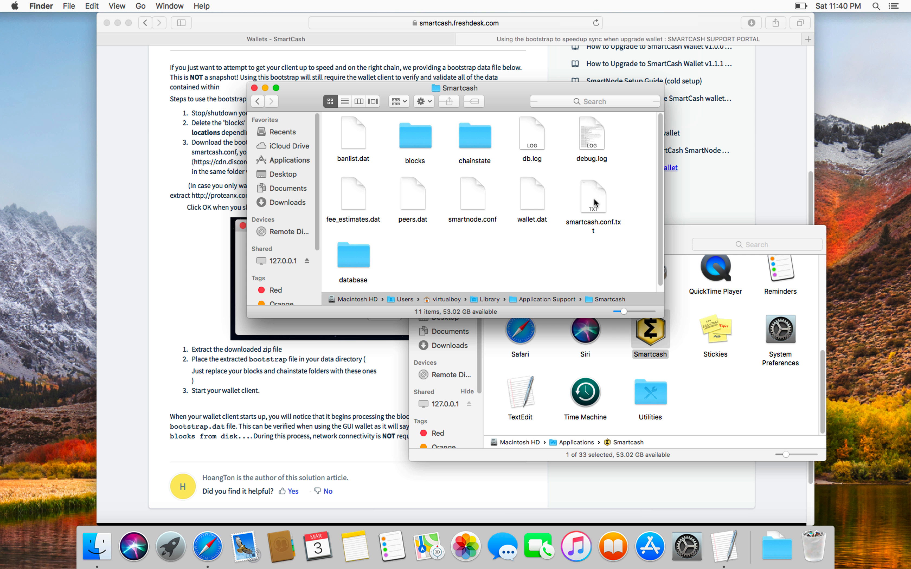
- Rename smartcash.conf.txt in the Smartcash data folder to smartcash.conf, accept the .conf extension, and select the renamed file
click(595, 203)
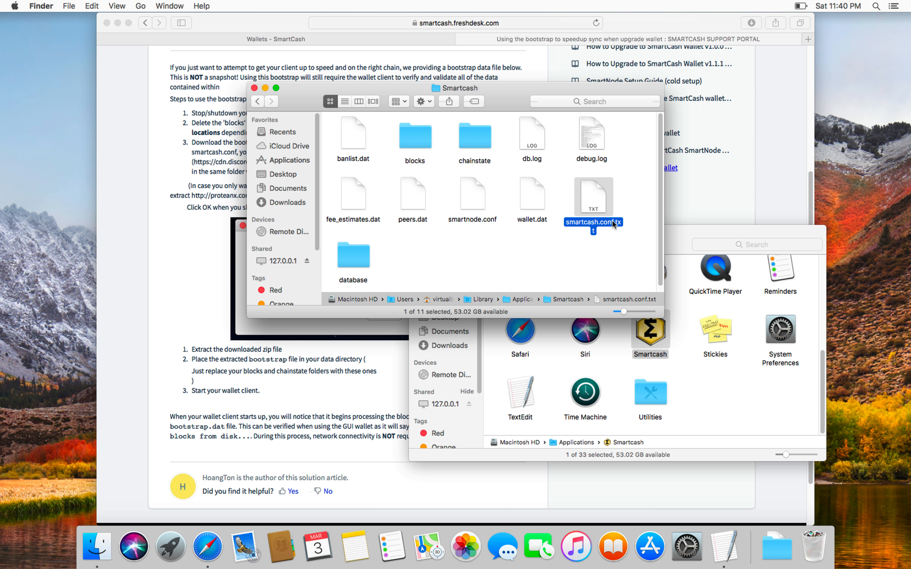
click(602, 232)
key(BackSpace)
key(BackSpace)
key(BackSpace)
key(BackSpace)
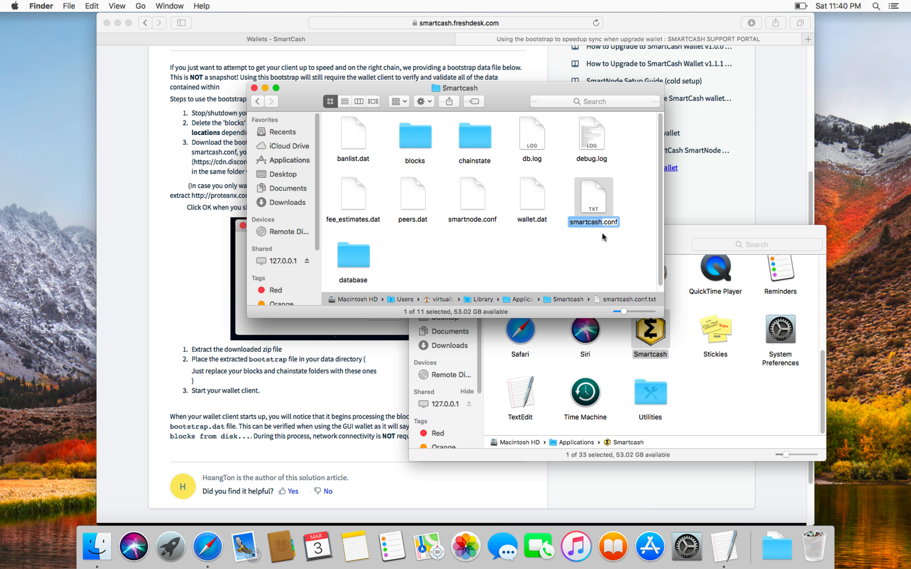
key(Return)
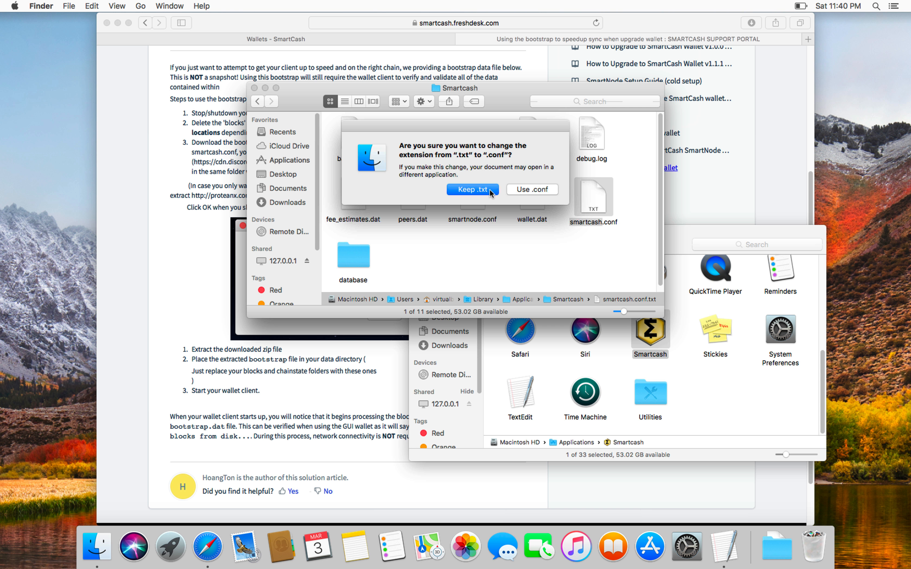
click(536, 190)
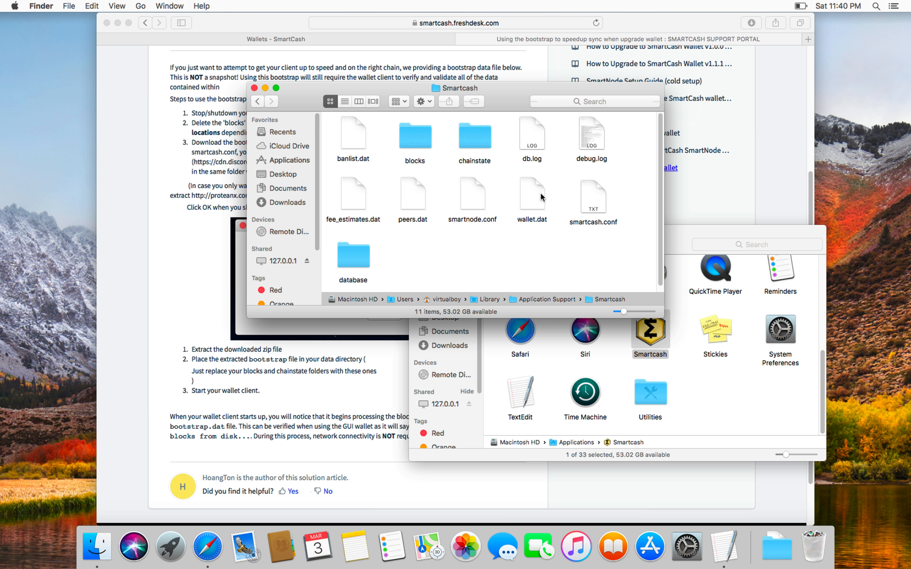
click(594, 222)
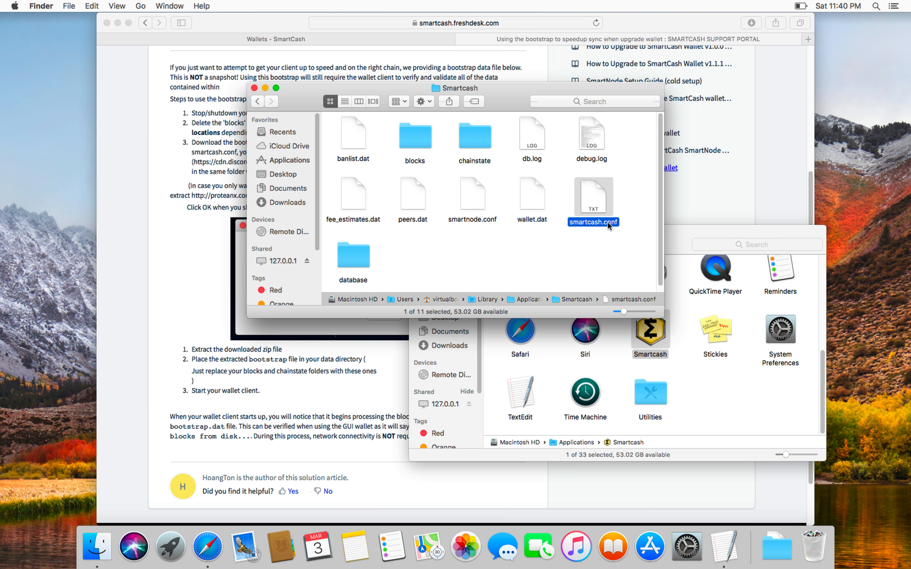
click(608, 221)
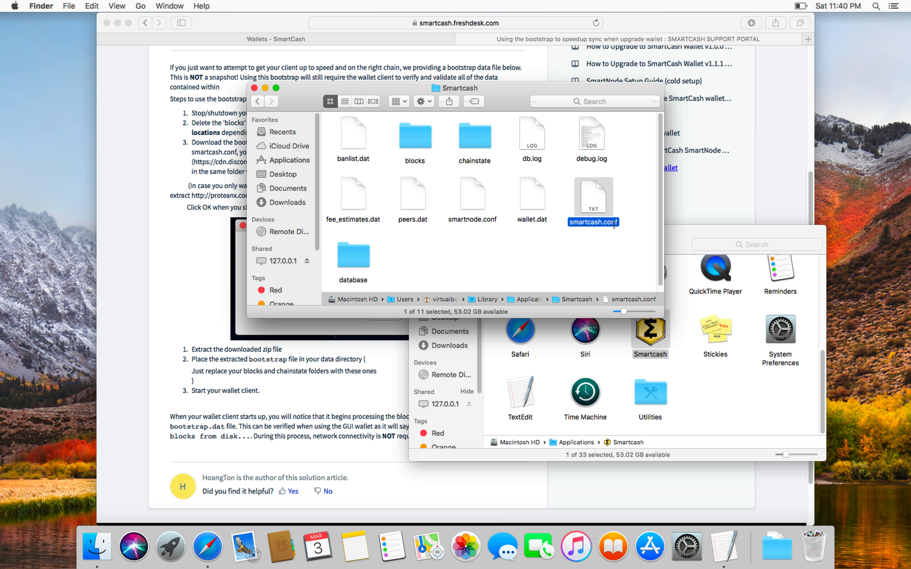
- Check the full name and extension of smartcash.conf in its file info, and close the info window
right_click(600, 203)
click(616, 256)
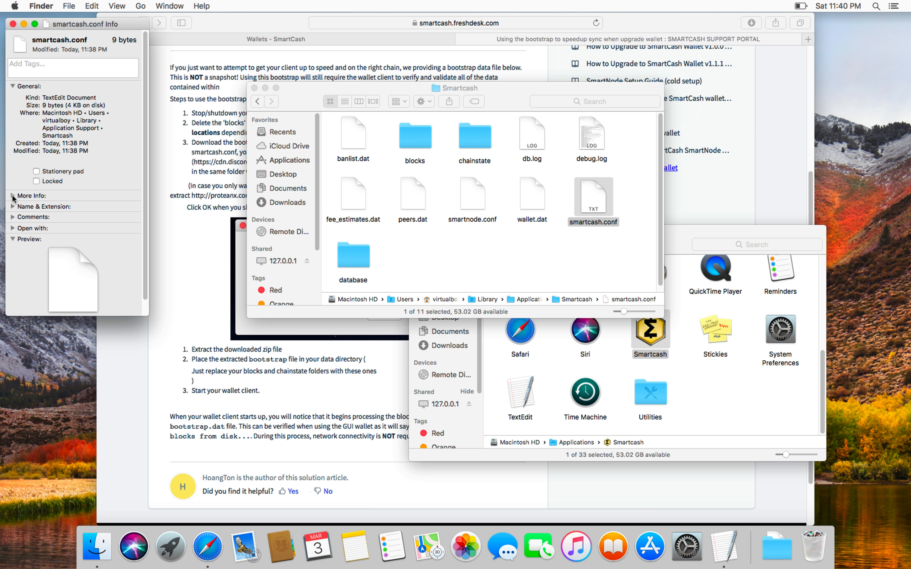
click(12, 207)
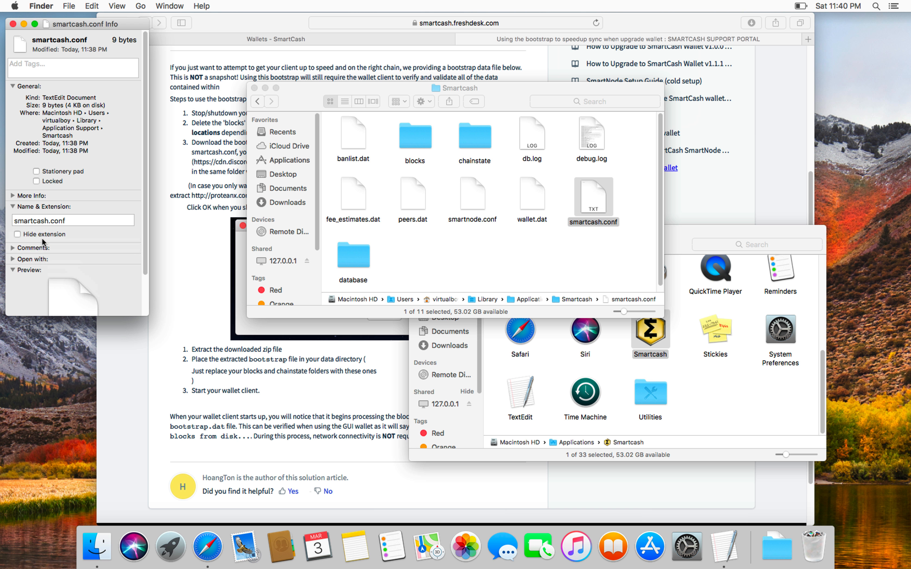
click(12, 24)
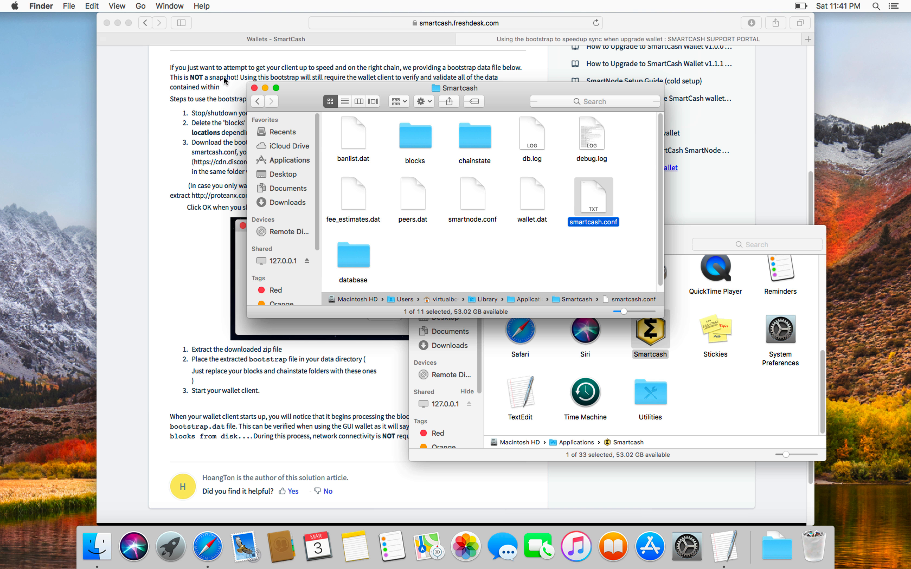
- Launch the Smartcash wallet from Applications and, while it loads, check the contents of smartcash.conf in the data folder
double_click(650, 331)
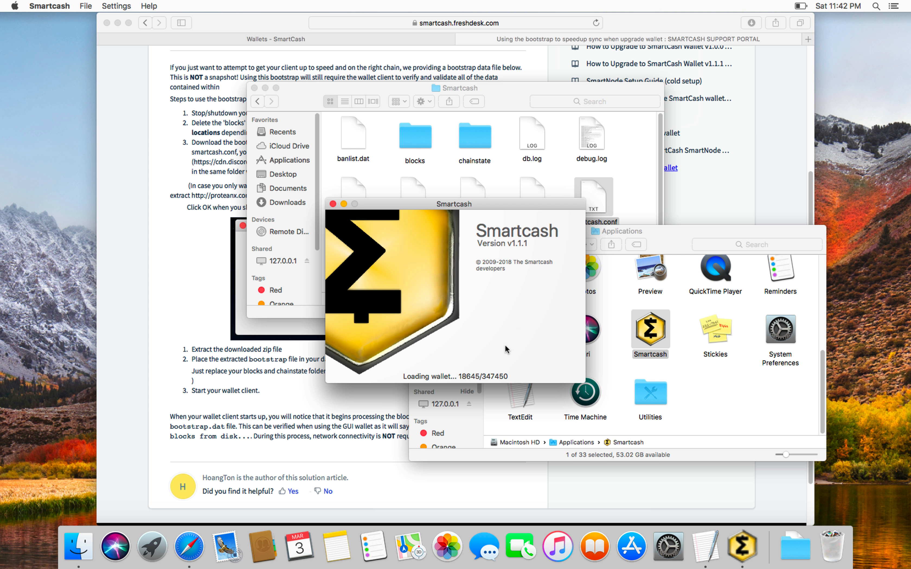
click(636, 194)
click(596, 200)
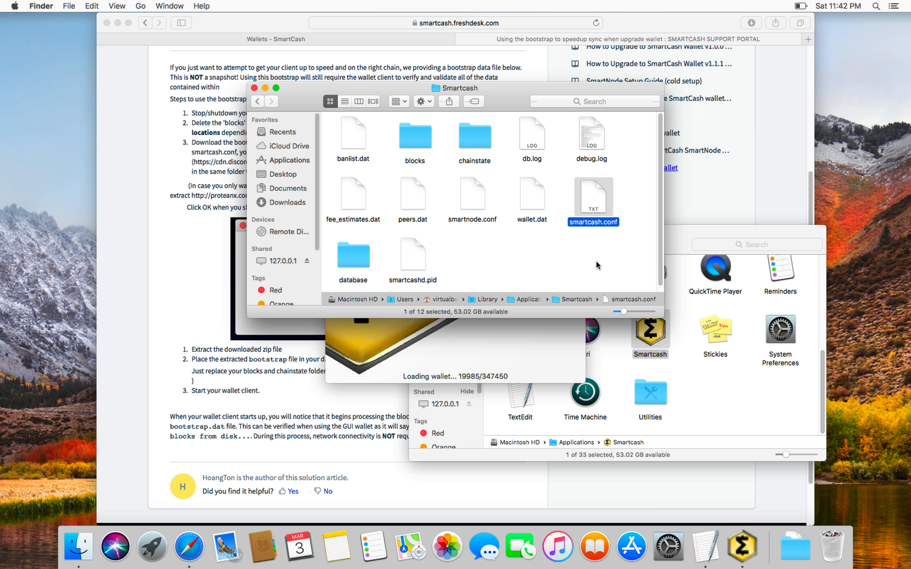
double_click(594, 200)
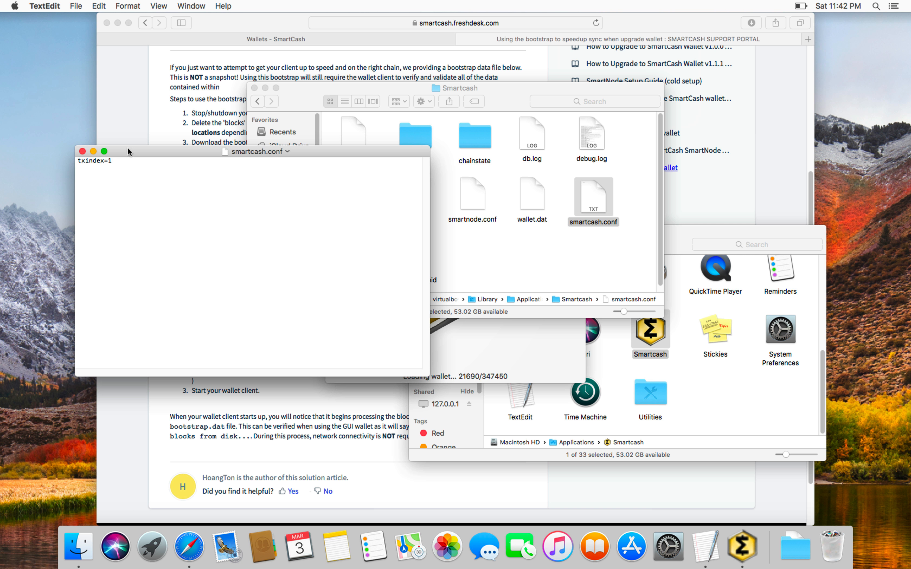
click(82, 151)
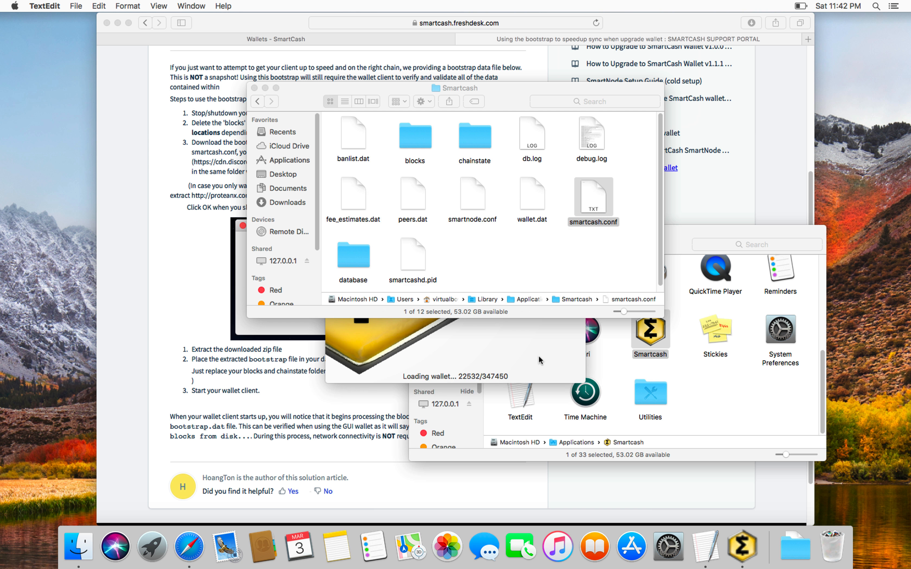
click(539, 355)
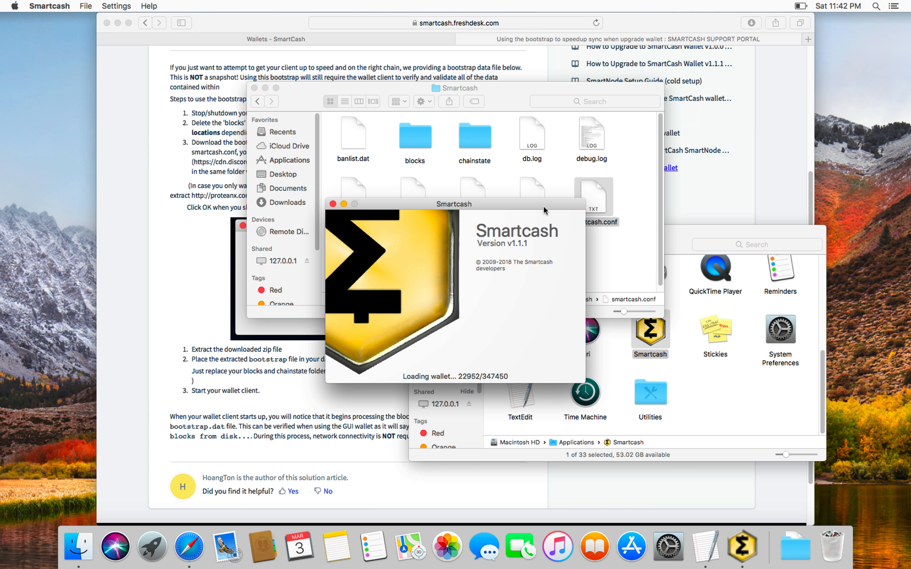
drag(549, 202, 534, 330)
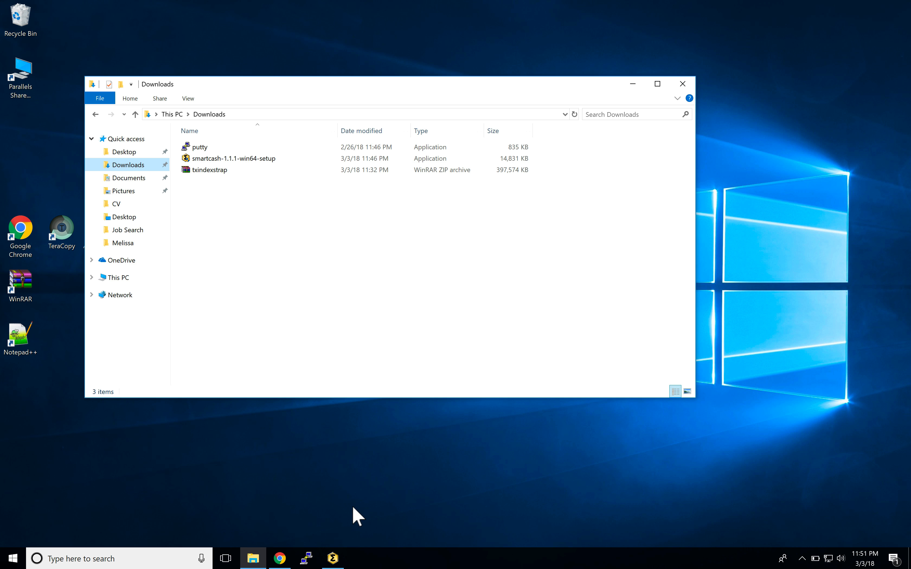
- On Windows, start the Smartcash wallet with the default data directory and allow it through the firewall on private and public networks
click(334, 557)
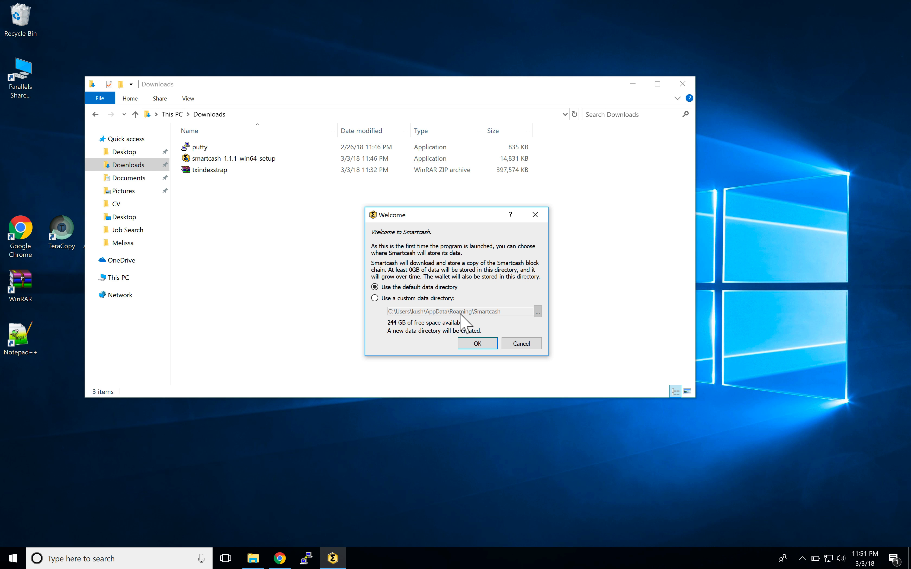
click(479, 343)
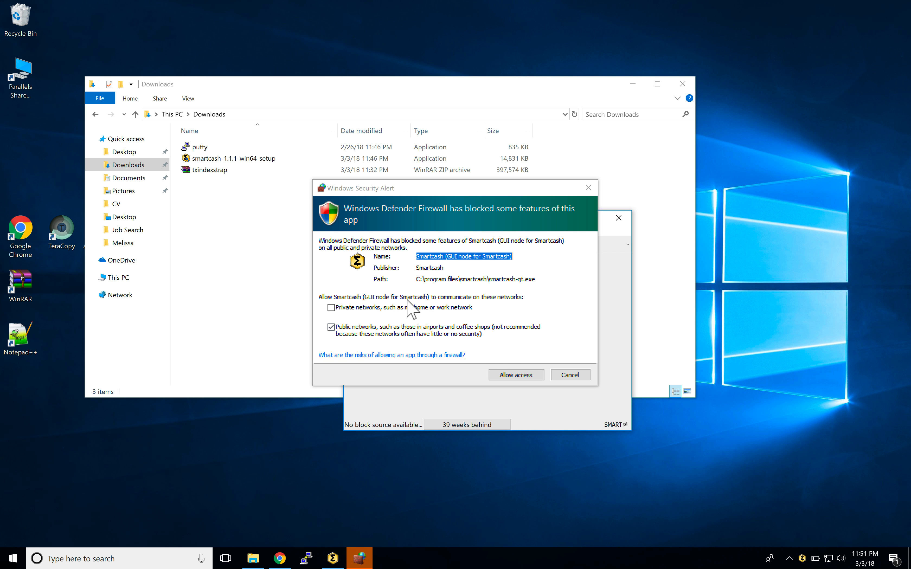
click(354, 308)
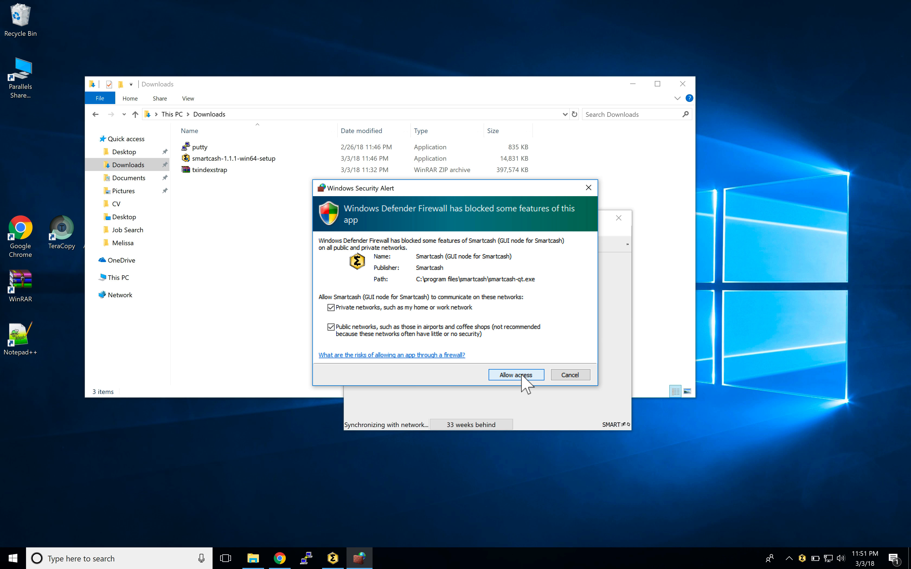
click(522, 376)
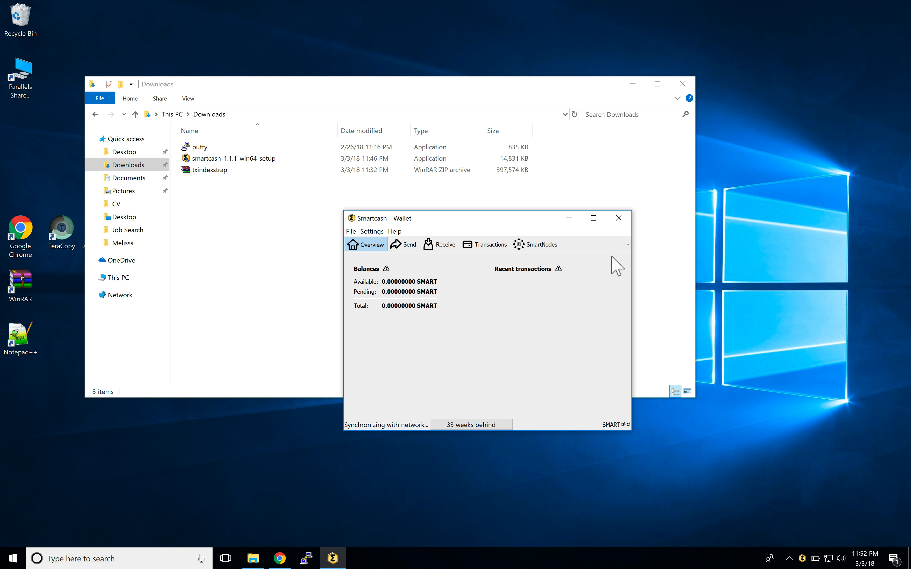
- Close the wallet and open the txindexstrap archive from Downloads with WinRAR, making WinRAR the default app for .zip files
click(621, 221)
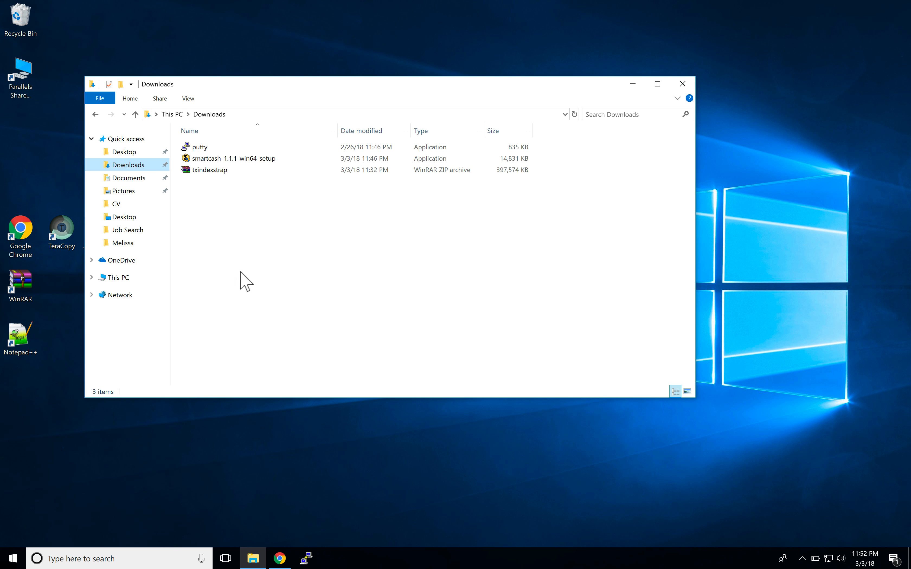
click(199, 182)
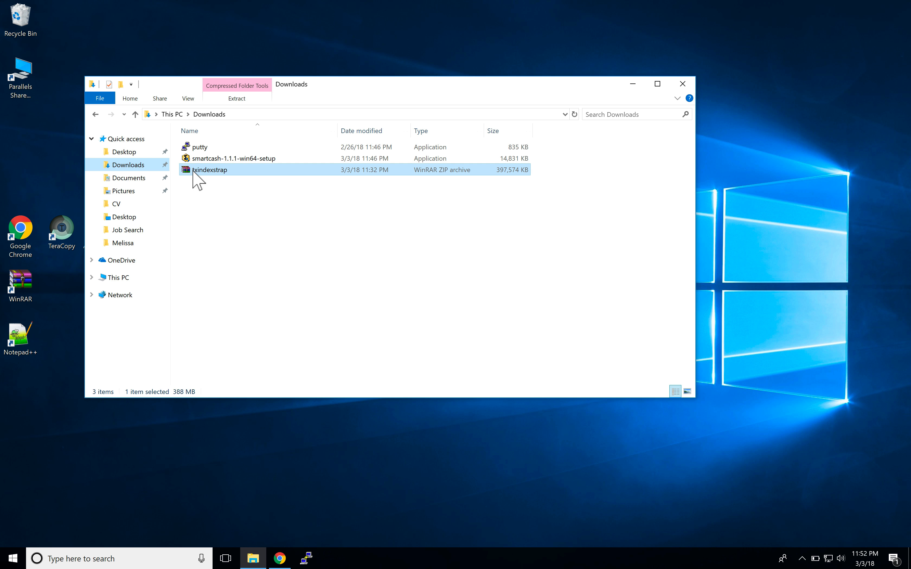
double_click(199, 170)
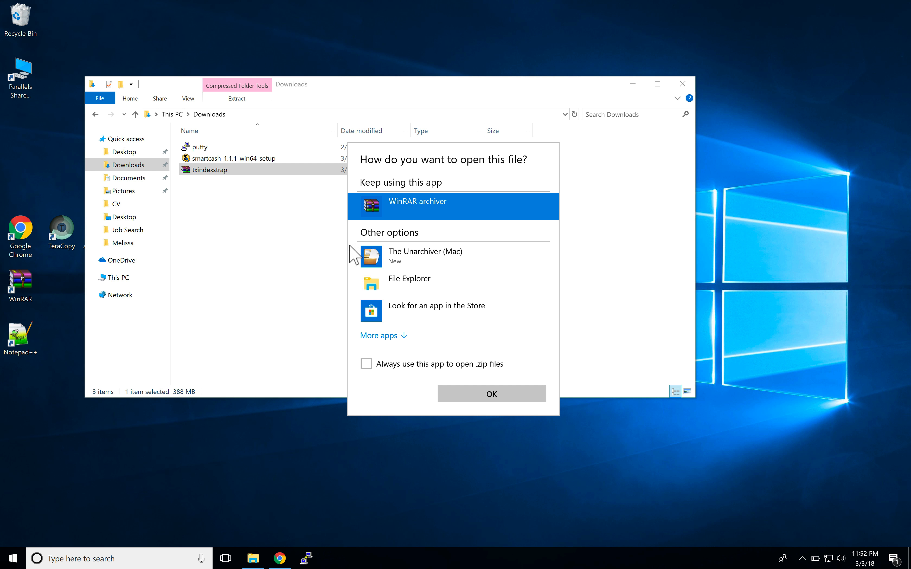
click(366, 364)
click(473, 397)
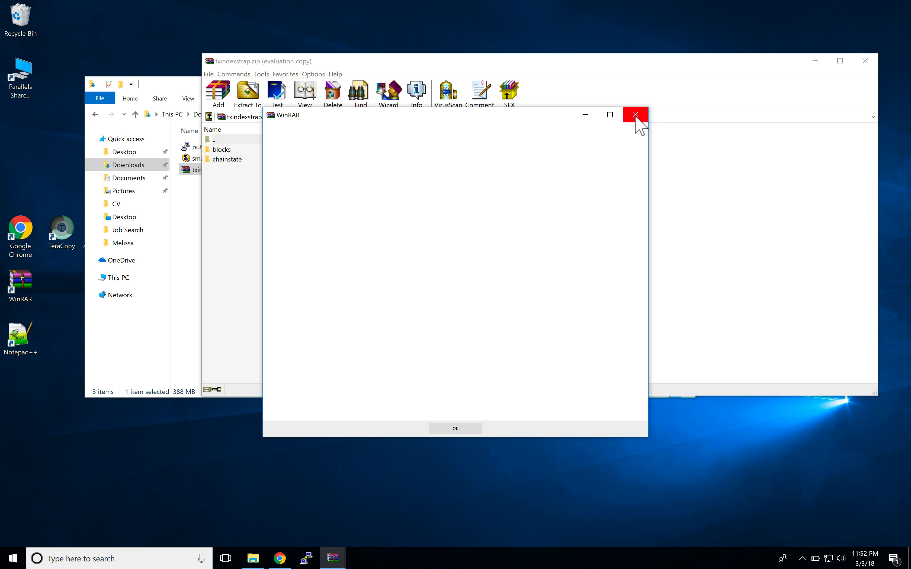
click(636, 116)
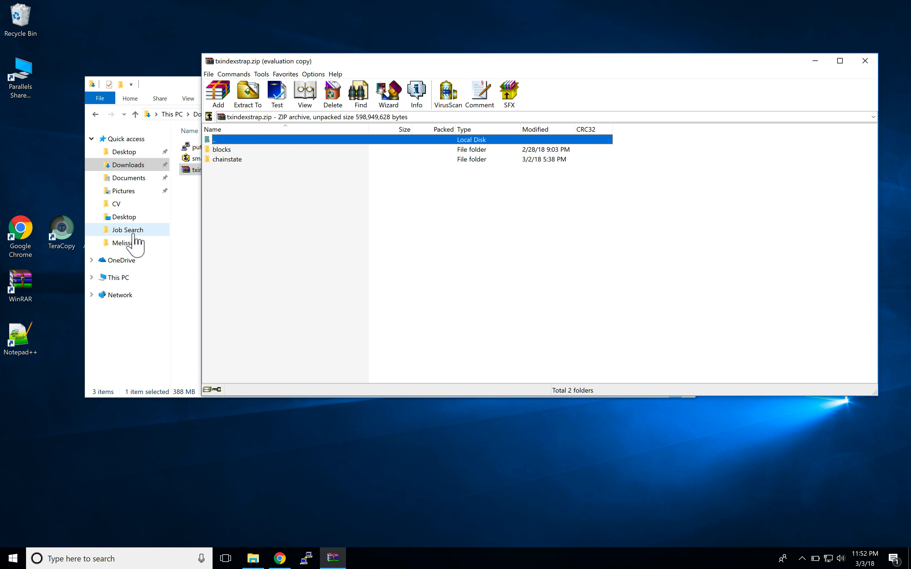
- Open the user's home folder inside Users on Local Disk (C:) in File Explorer
click(127, 278)
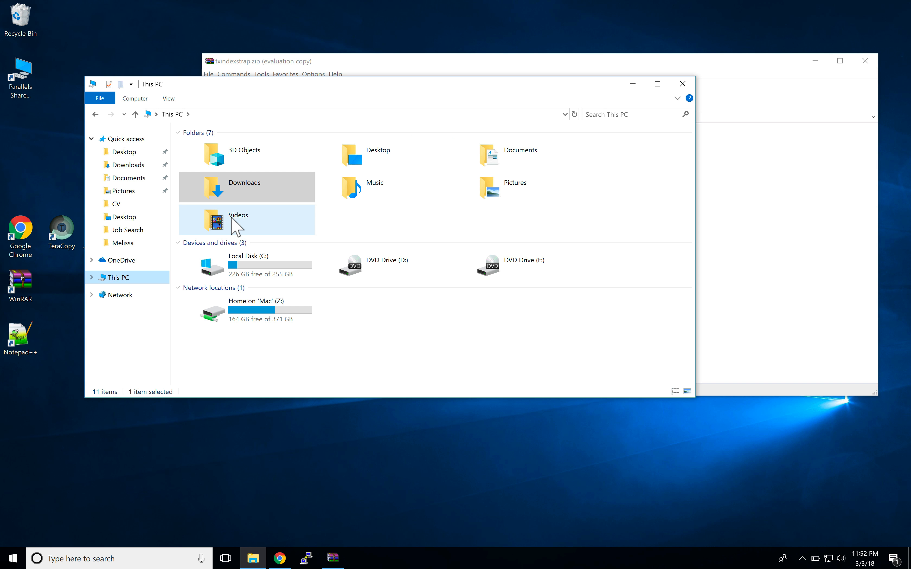
double_click(213, 270)
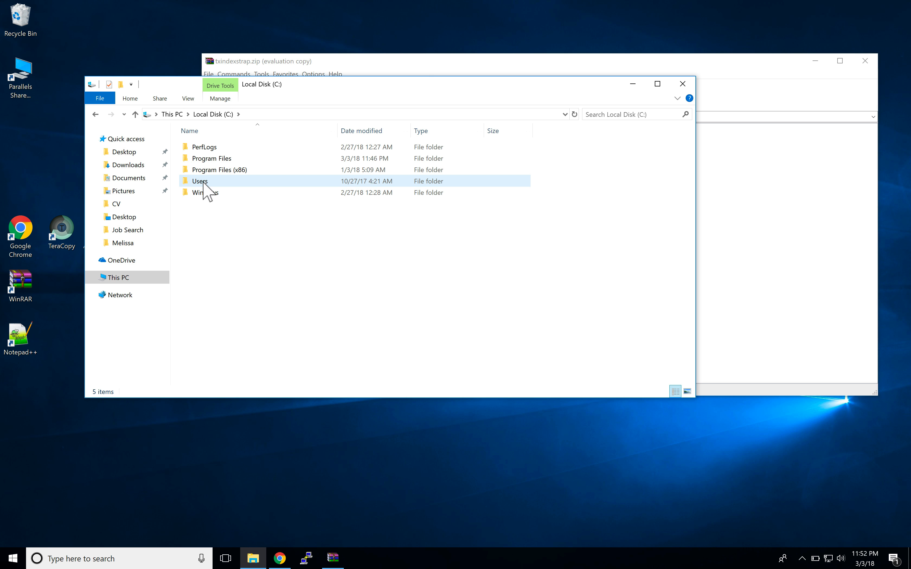
double_click(203, 182)
double_click(203, 148)
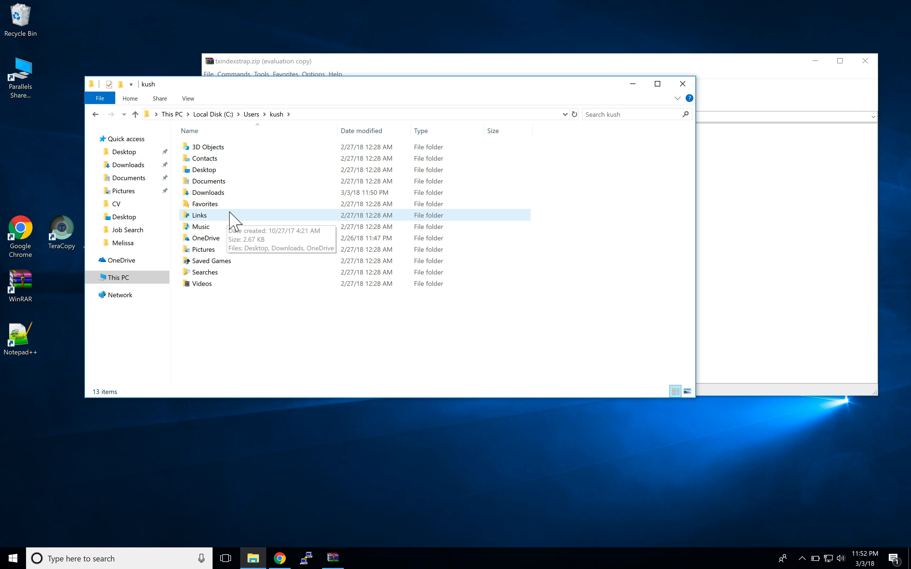
- Turn on the display of hidden items in the user's home folder and recheck the Hidden items setting
click(192, 100)
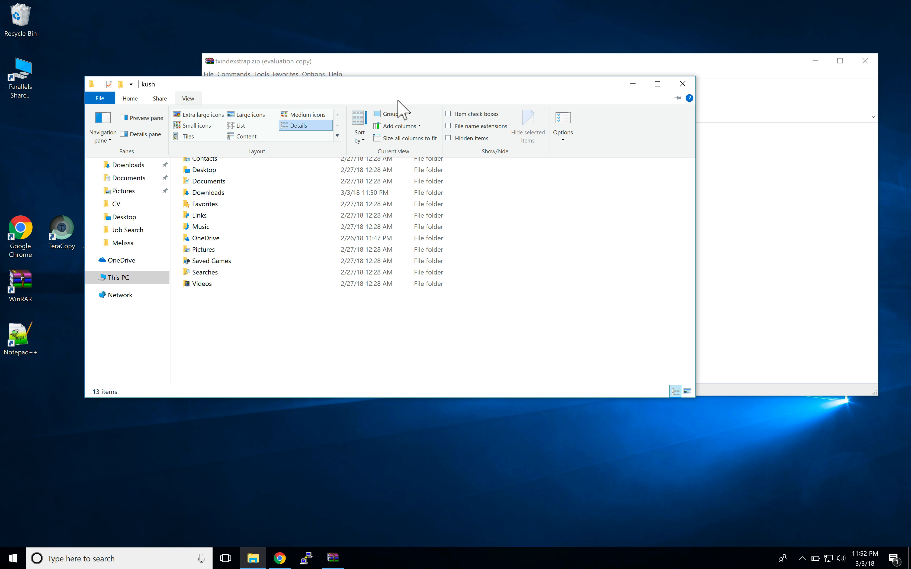
click(448, 138)
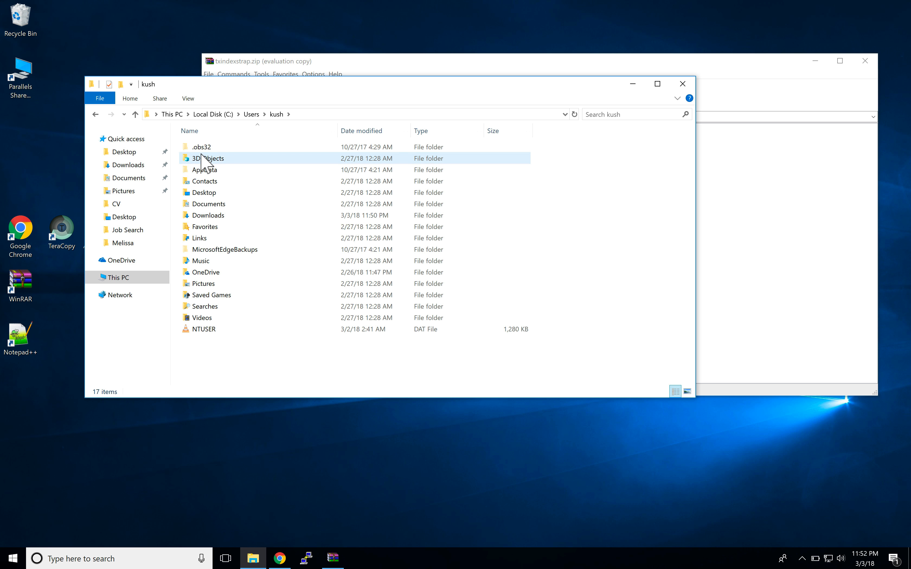
click(189, 99)
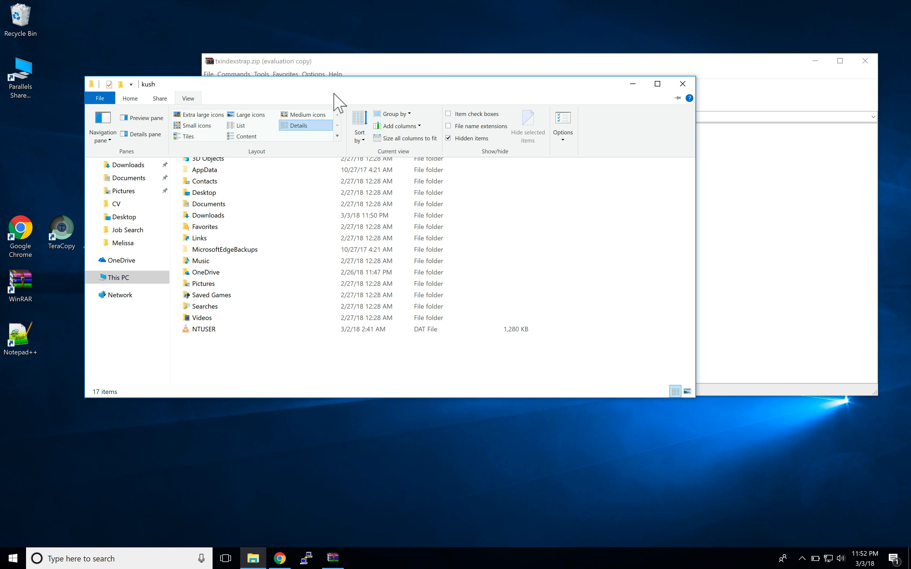